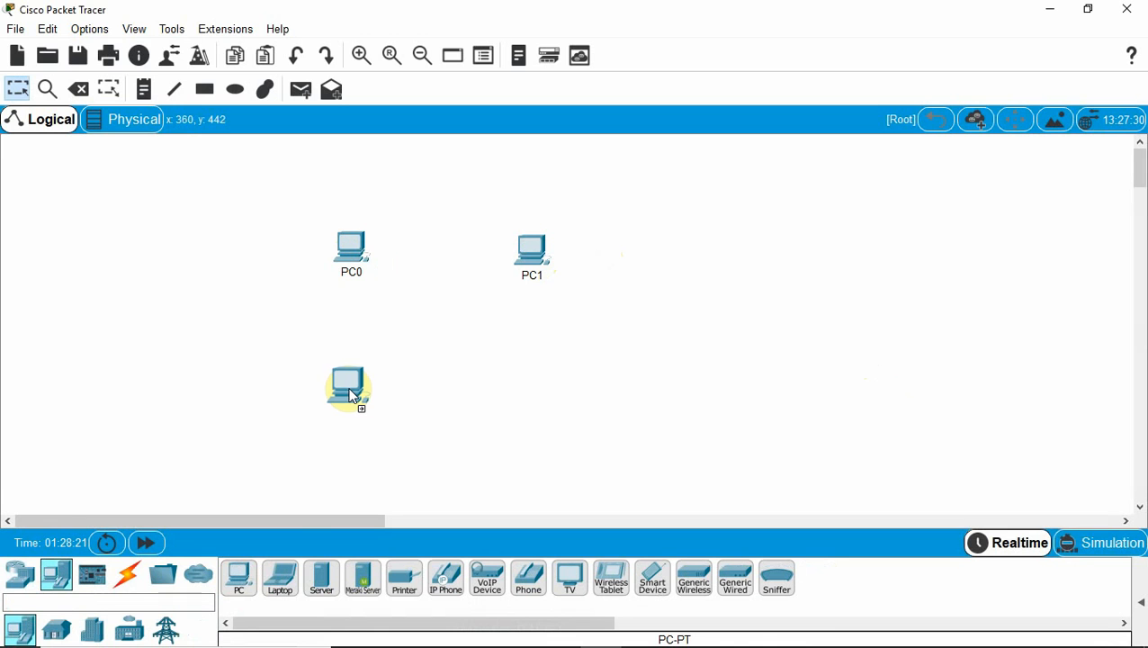
Place two more PCs in the workspace, one below PC0 and one below PC1
left_click(356, 400)
left_click(239, 585)
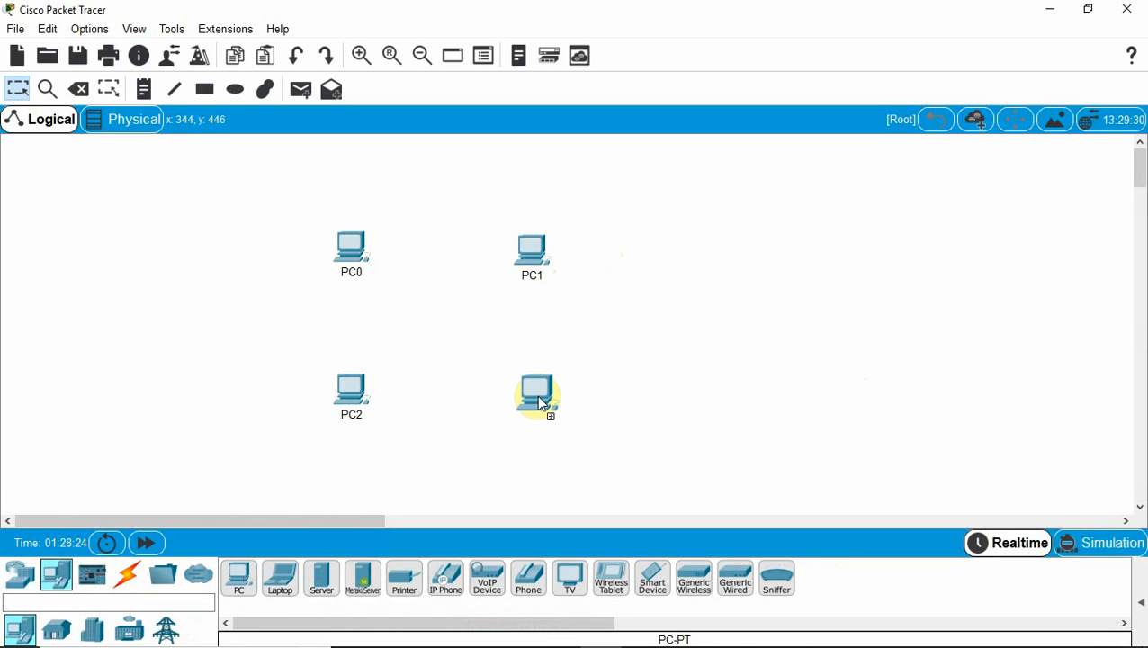
left_click(594, 411)
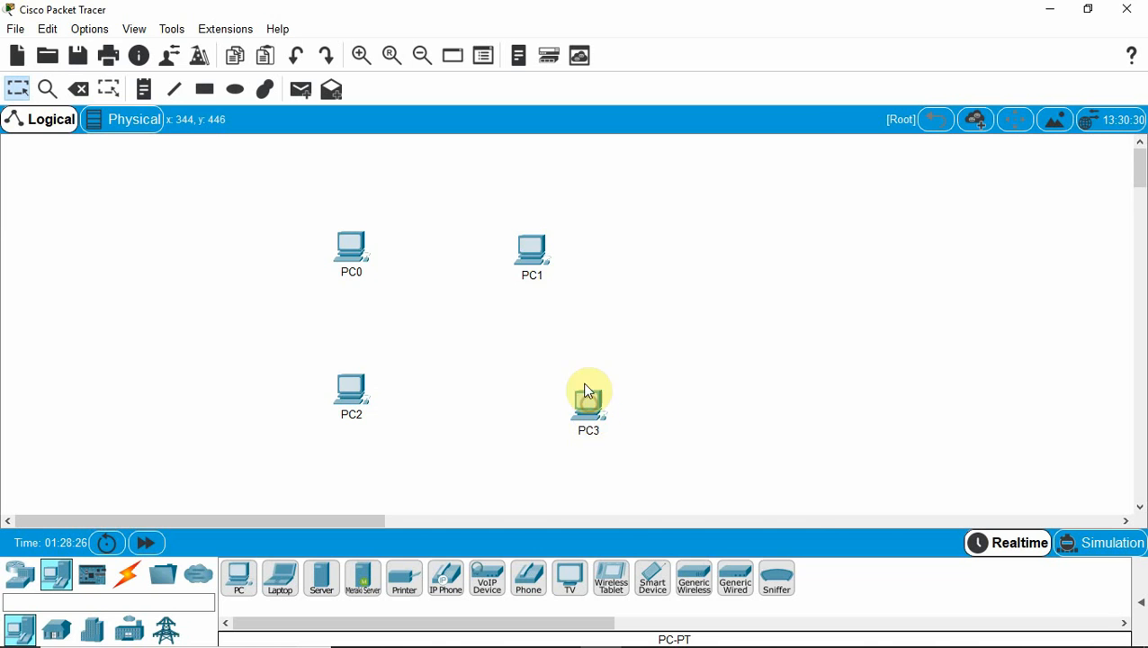
Spread PC0, PC1 and PC2 outward so the four PCs form a wide rectangle with free space in the middle
left_click(533, 254)
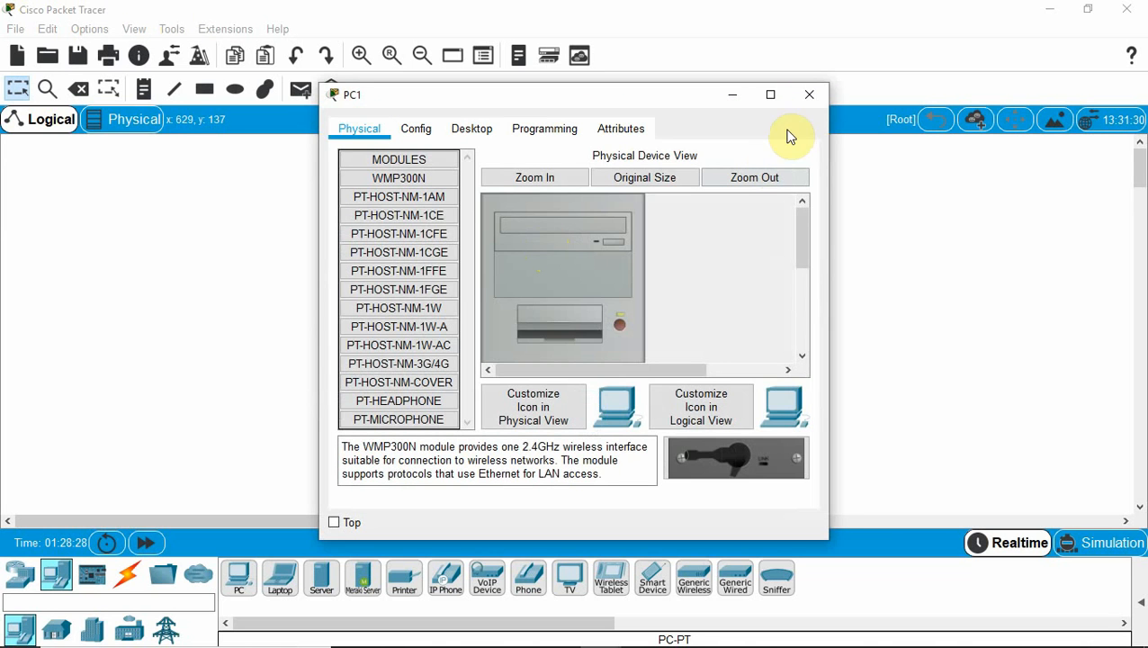
left_click(808, 95)
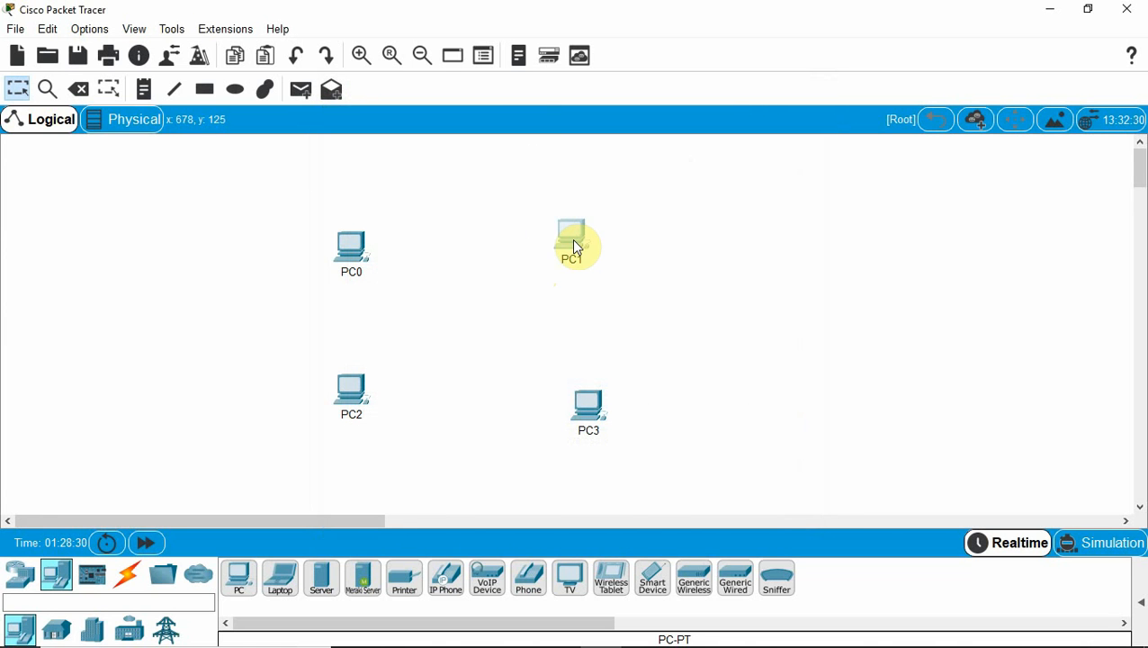
left_click_drag(576, 247, 580, 241)
left_click_drag(360, 405, 313, 436)
left_click_drag(346, 258, 304, 233)
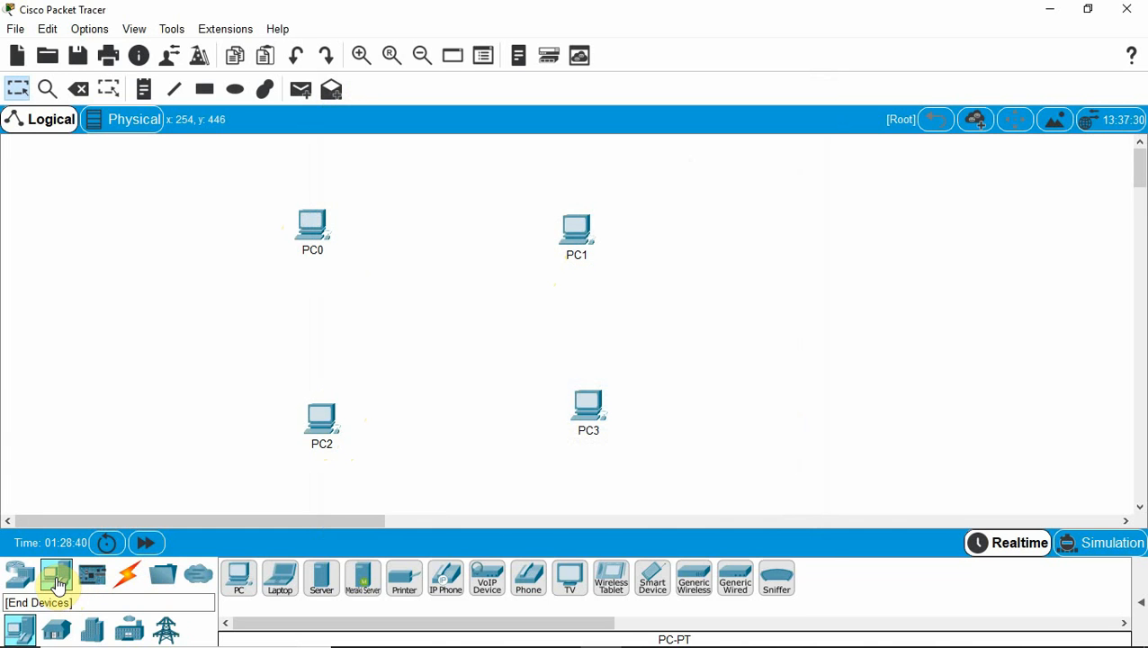
Place a PT-Hub in the middle of the workspace between the four PCs
left_click(20, 576)
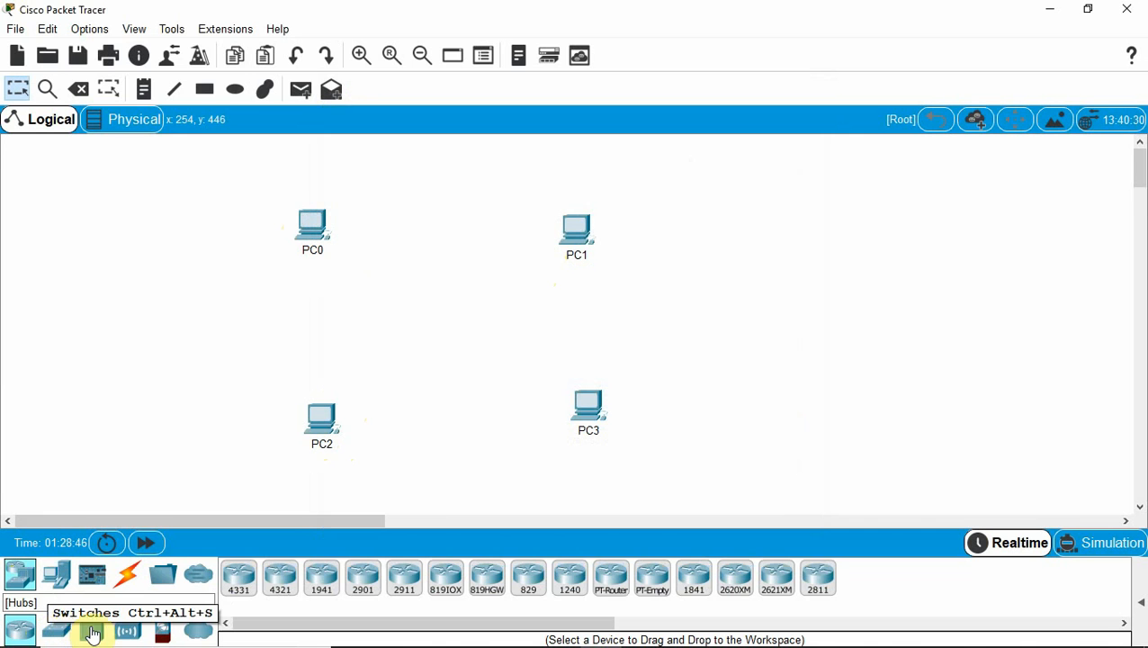
left_click(93, 630)
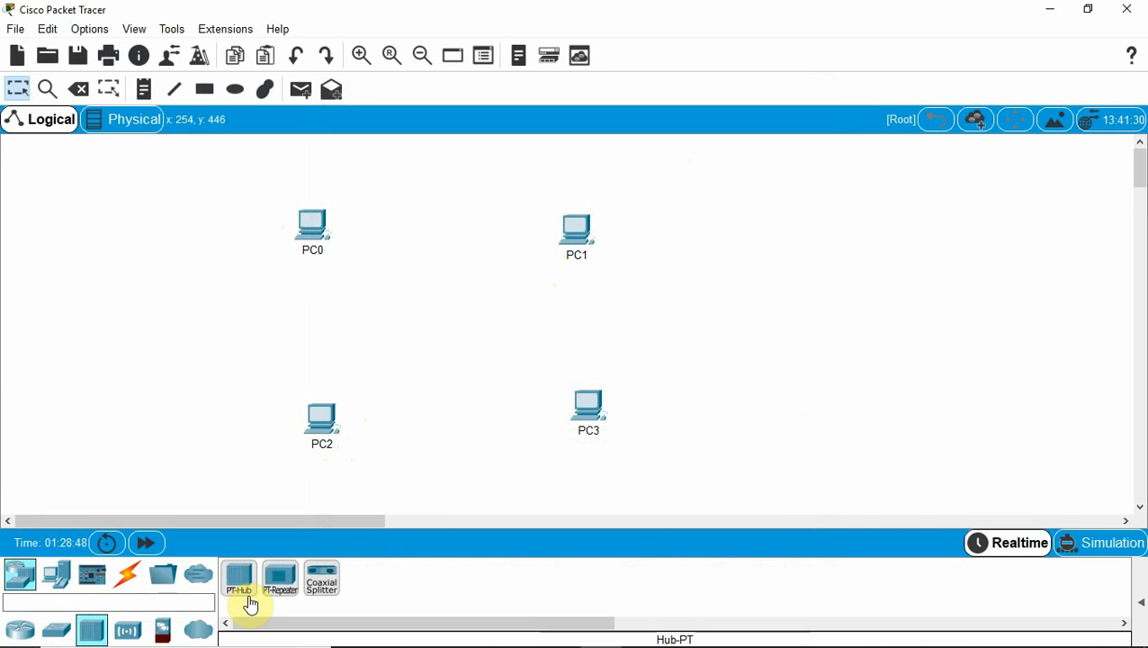
left_click(237, 583)
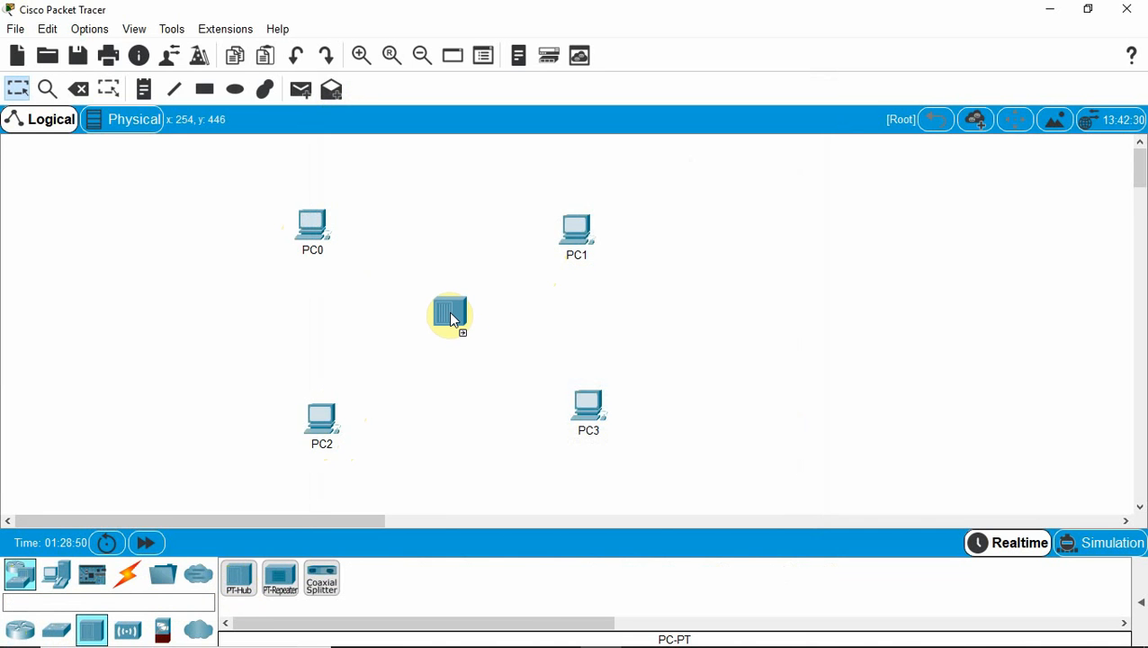
left_click(453, 320)
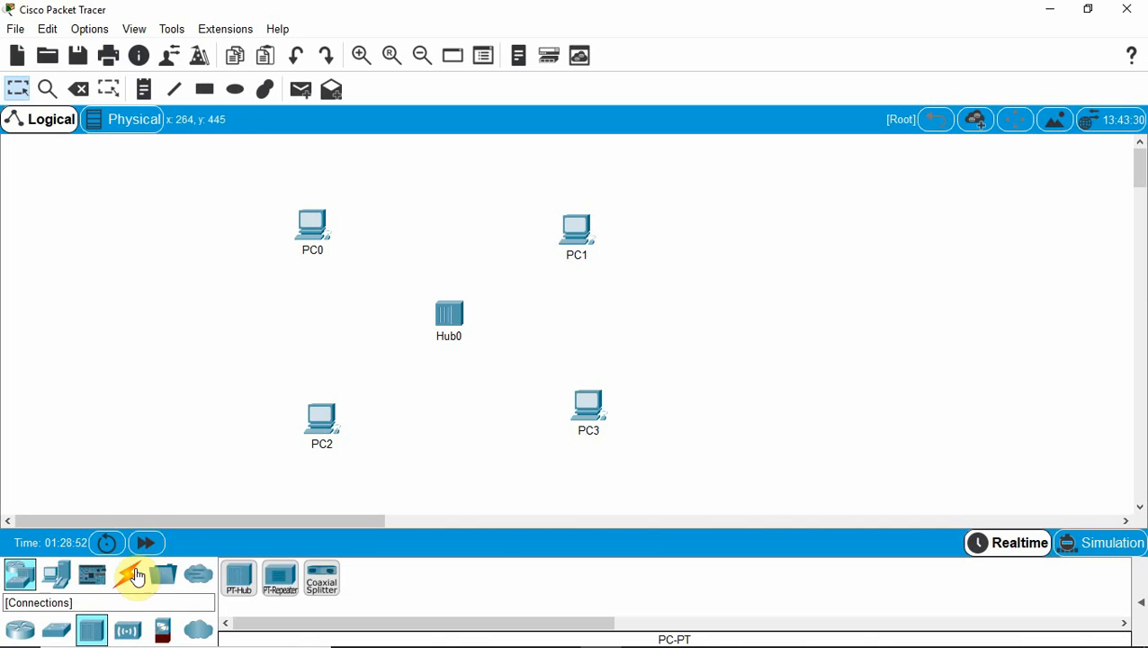
Connect PC0 to Hub0 with an automatically chosen connection type
left_click(127, 578)
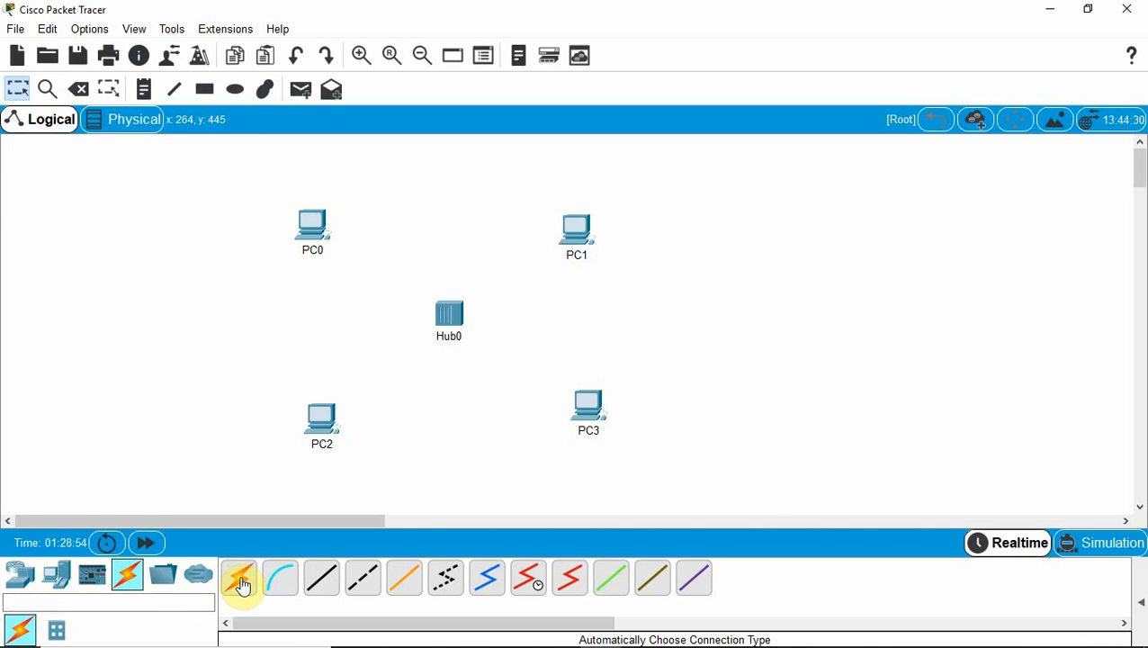
left_click(241, 583)
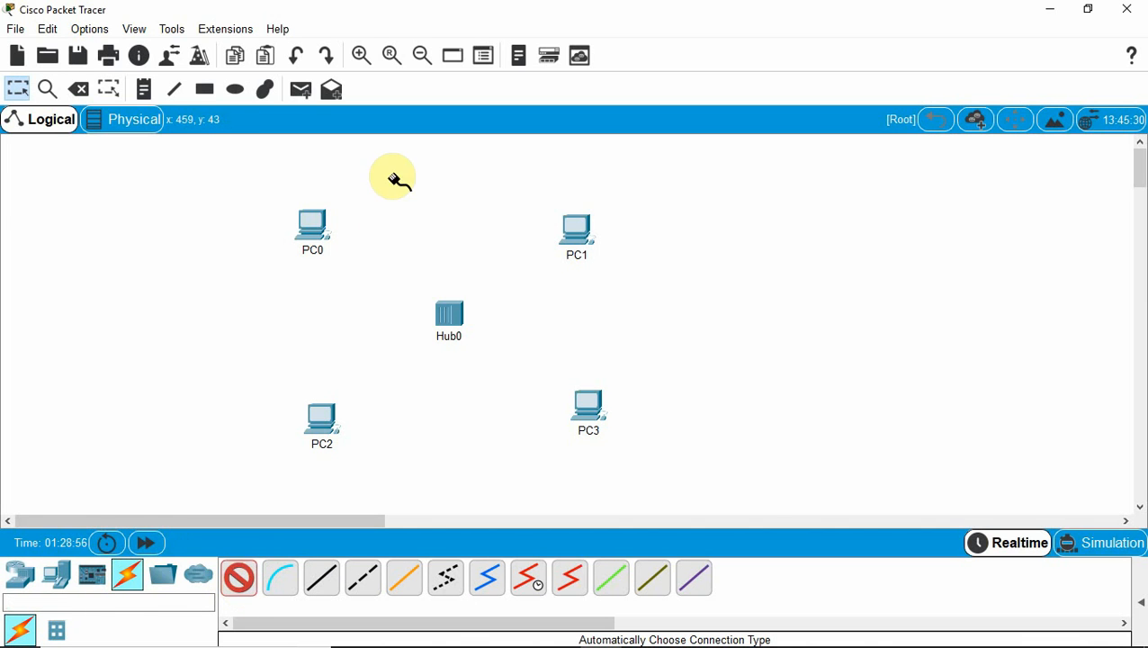
left_click(322, 230)
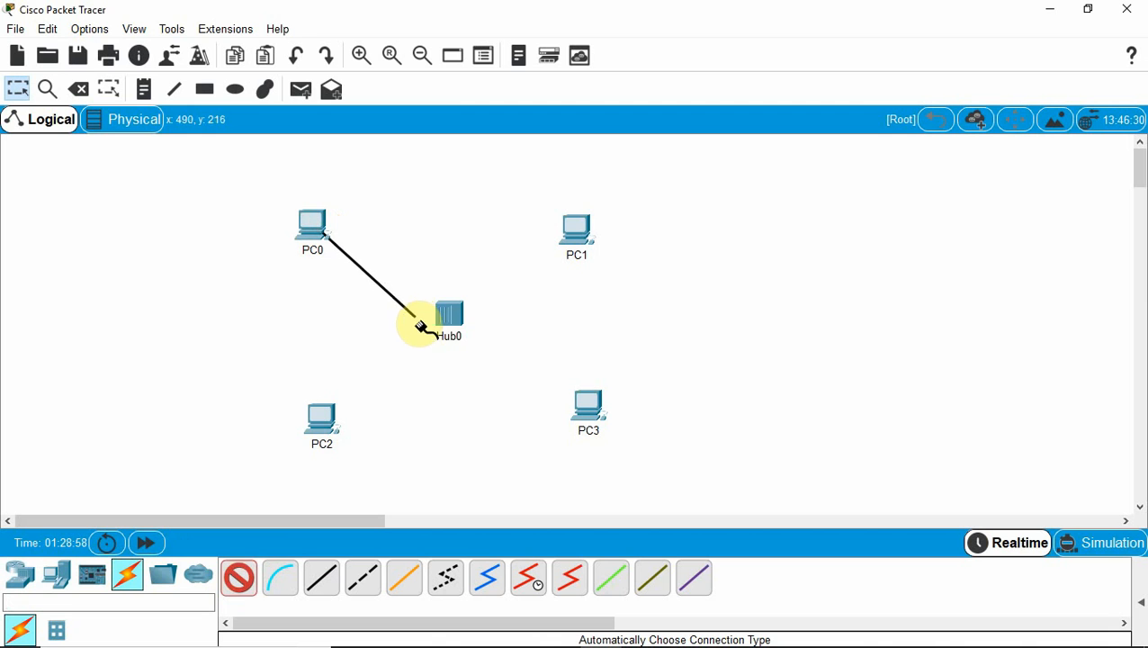
left_click(448, 318)
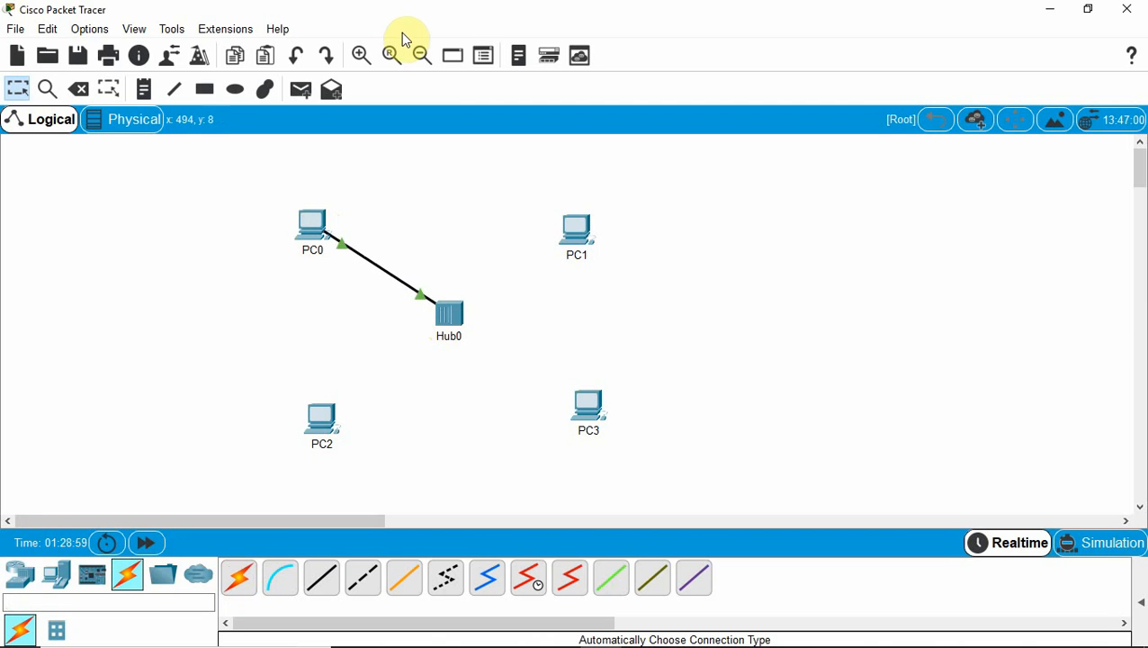
Connect Hub0 to PC1 with an automatically chosen connection type
left_click(361, 55)
left_click(361, 57)
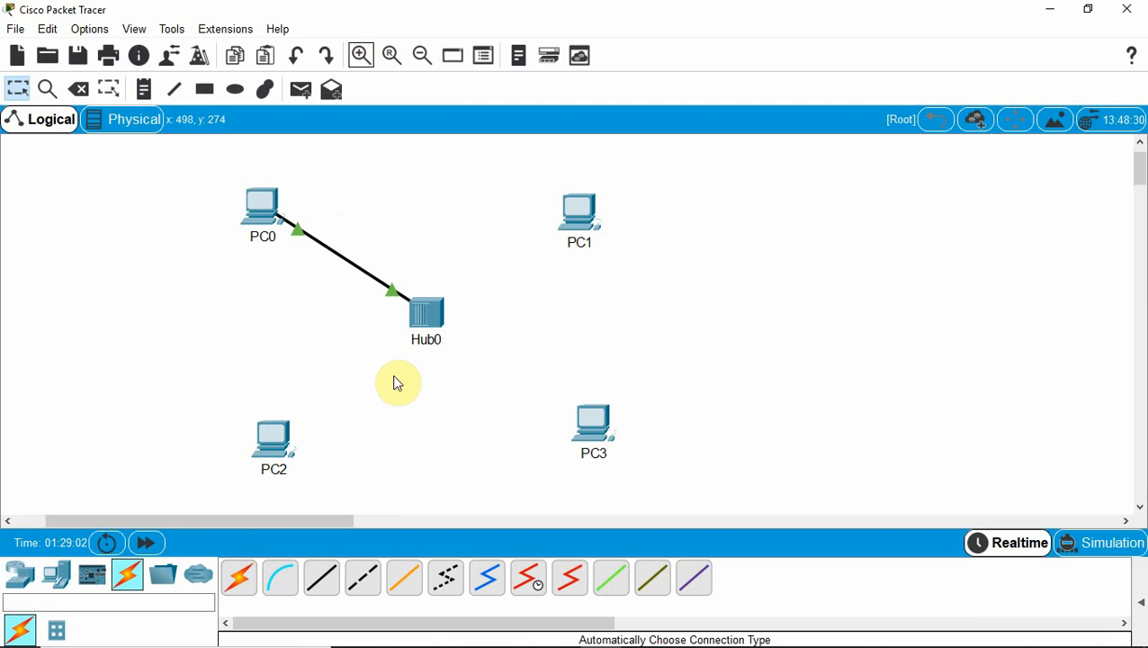
left_click(239, 586)
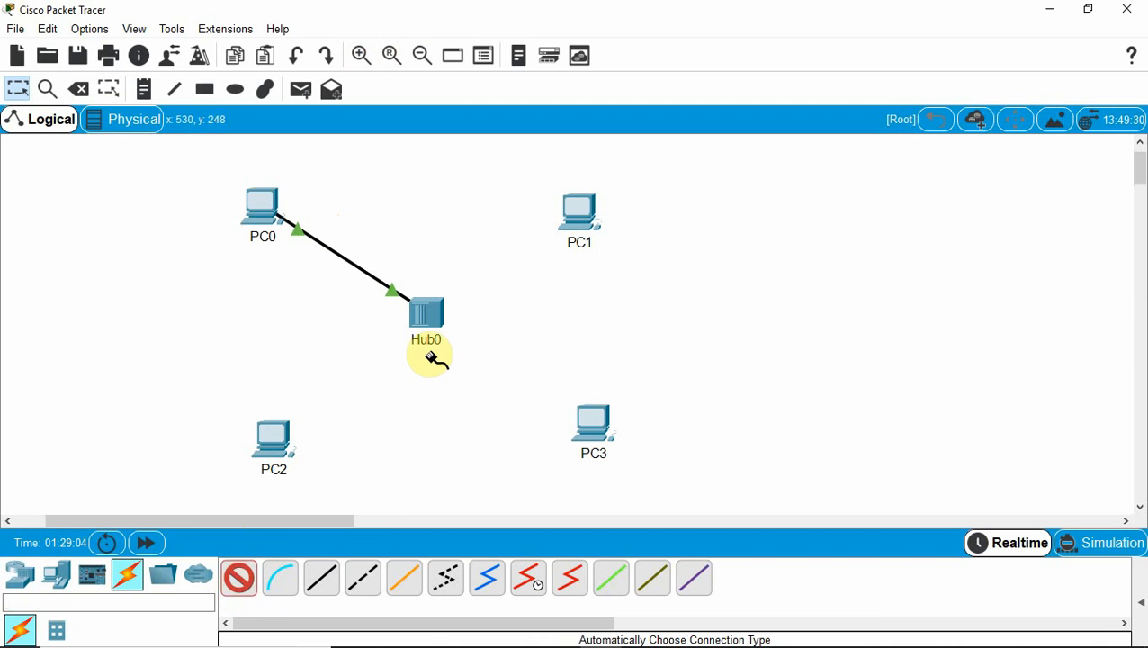
left_click(437, 313)
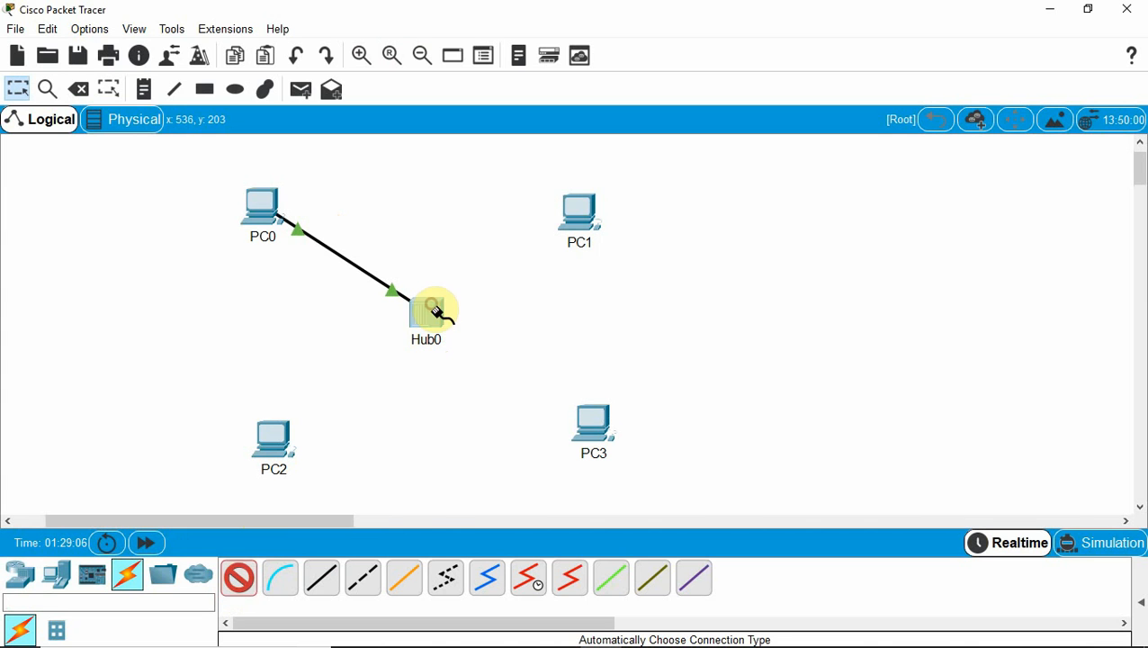
left_click(583, 208)
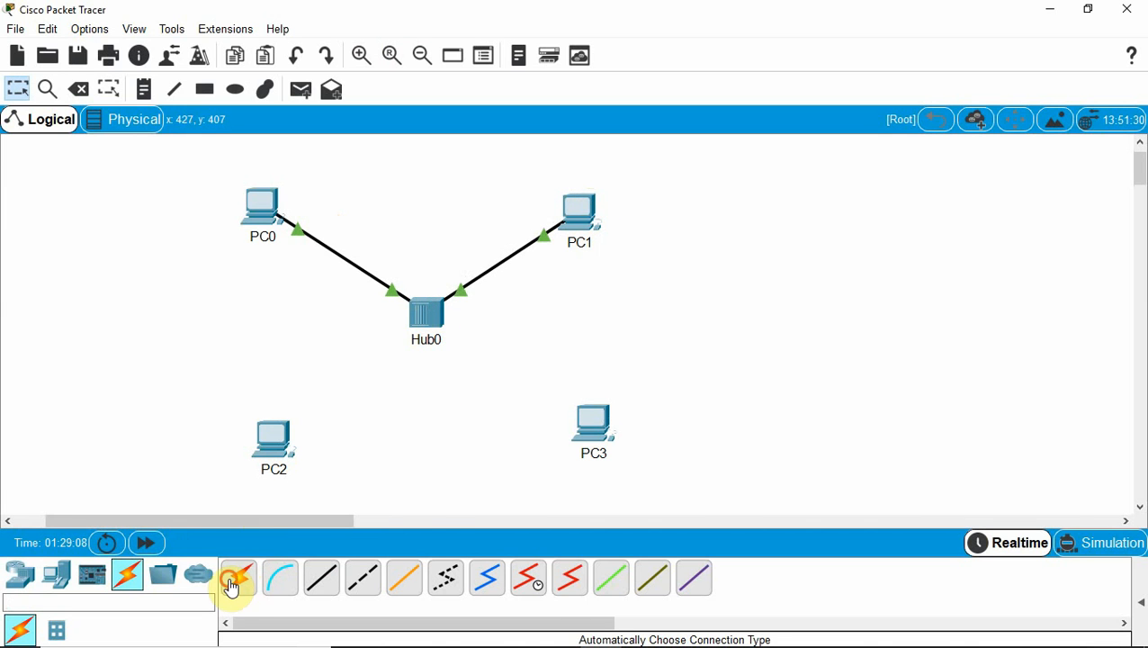
Connect Hub0 to PC2 and to PC3 with automatically chosen connection types
left_click(238, 579)
left_click(423, 324)
left_click(274, 439)
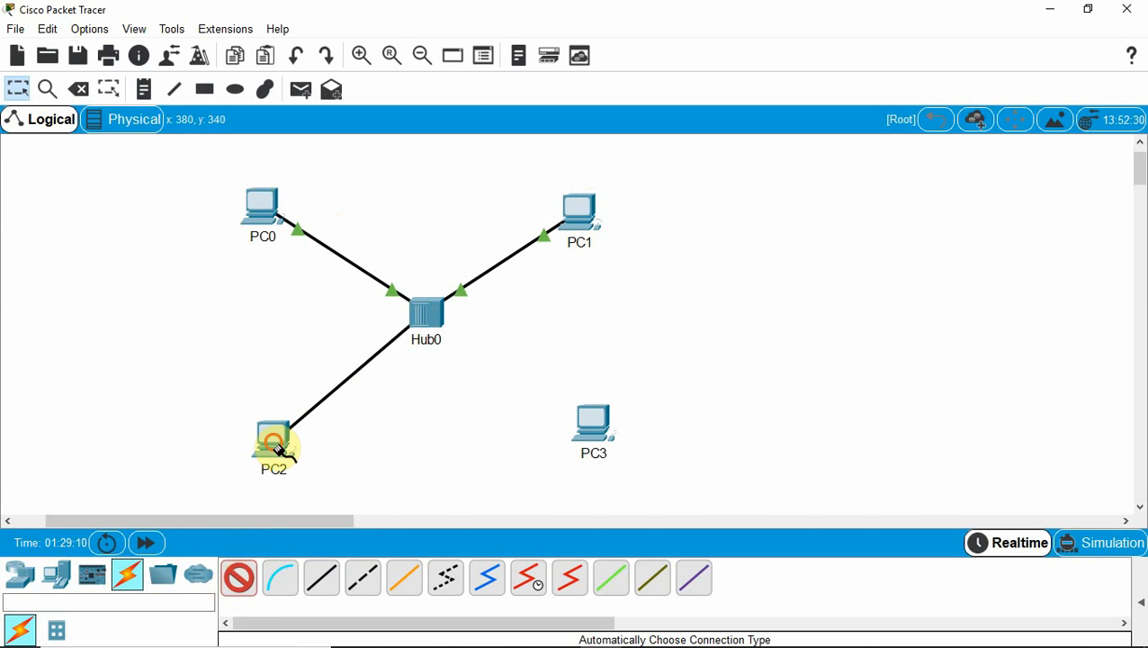
left_click(241, 583)
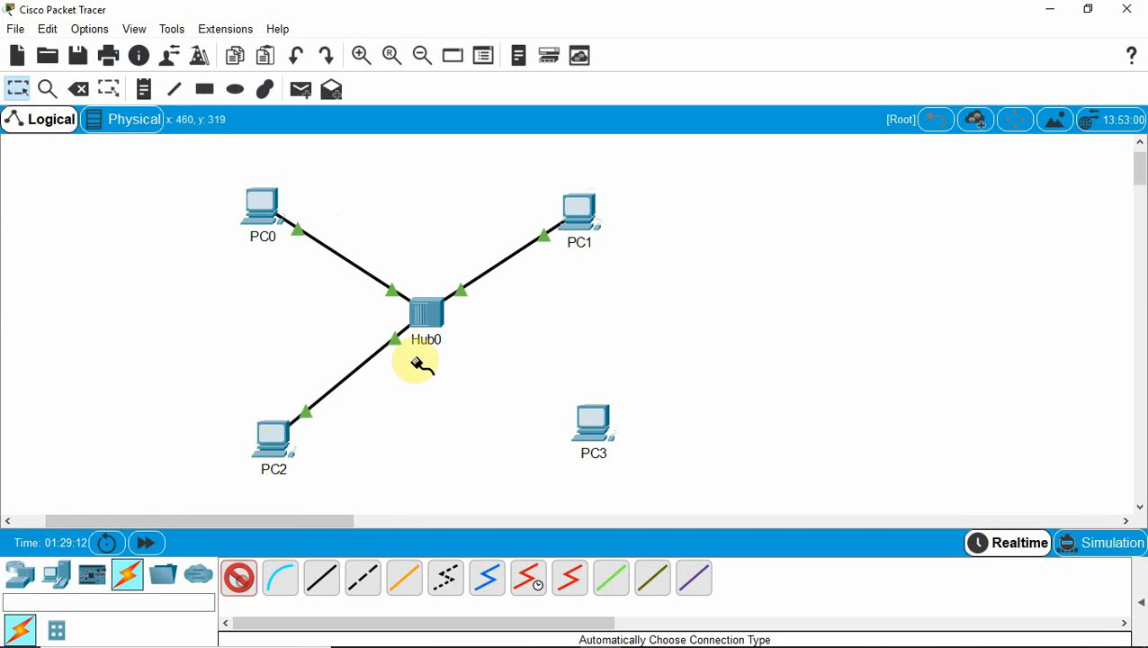
left_click(447, 306)
left_click(592, 421)
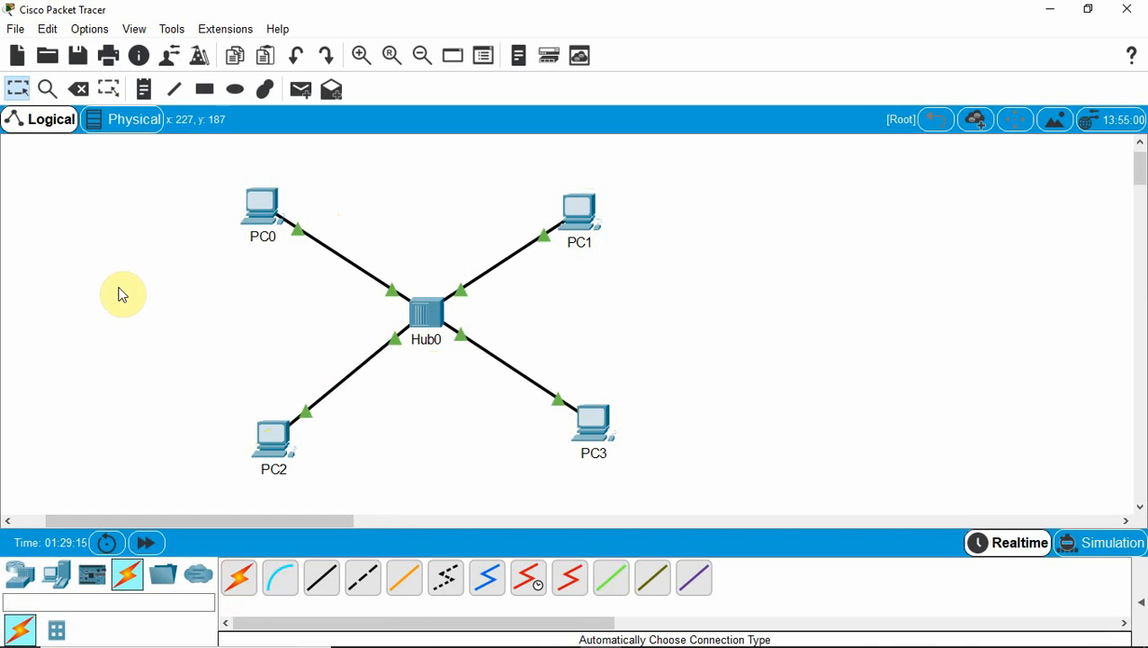
Add a note reading 192.168.0.1/24 above PC0
left_click(144, 88)
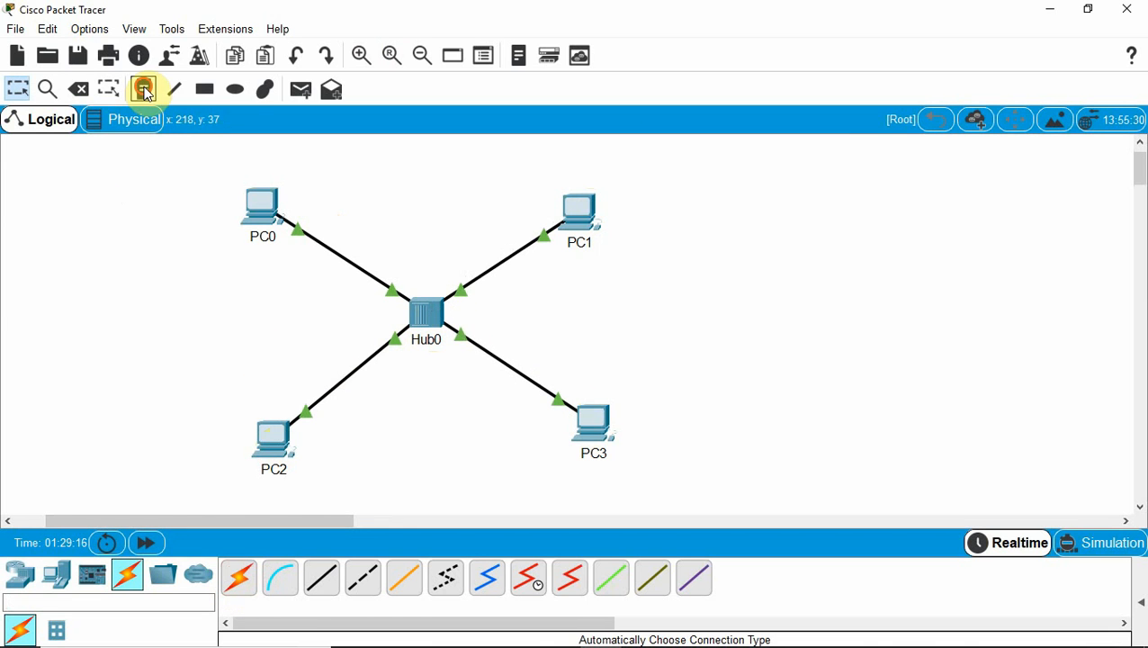
left_click(223, 169)
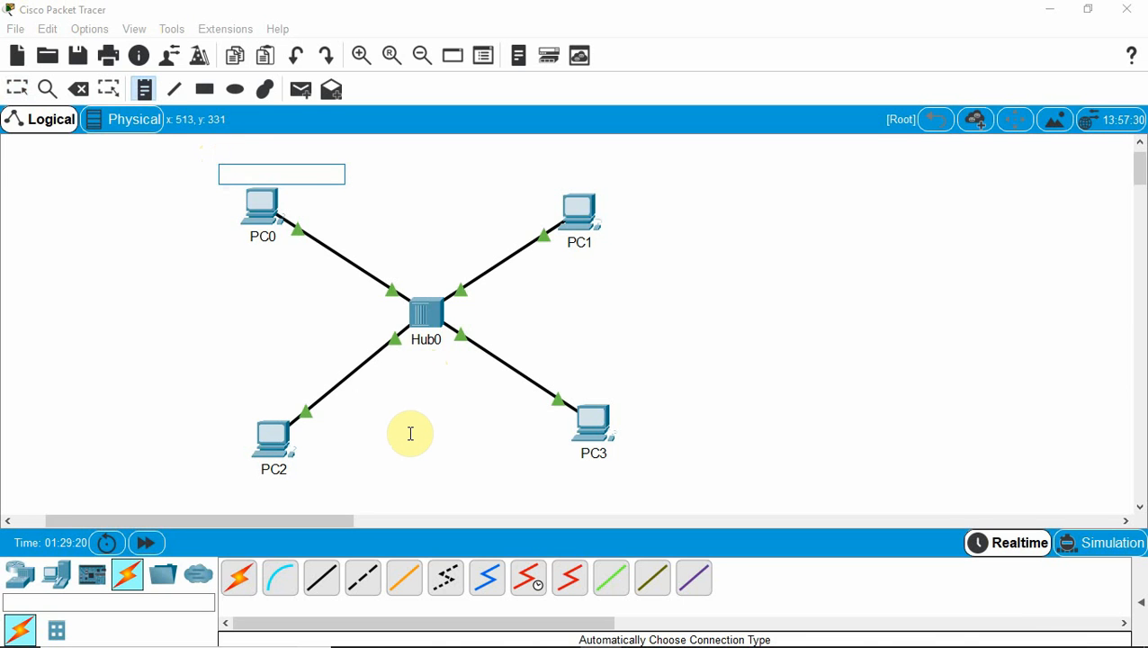
type("192.168.0.1/24")
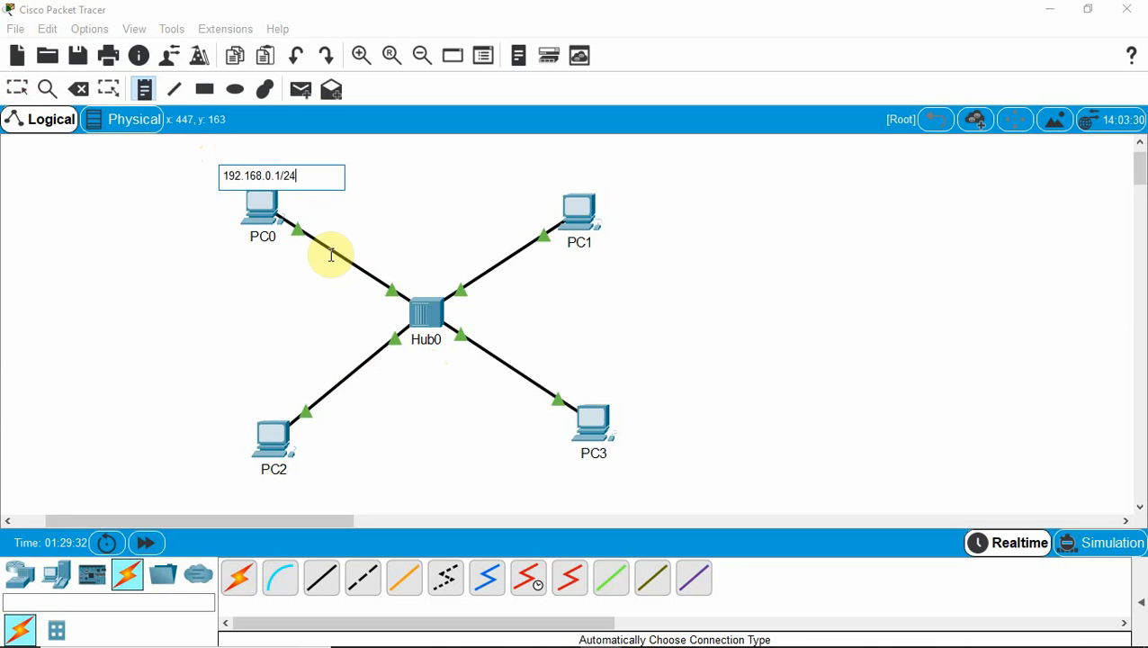
Write the subnet mask 255.255.255.0 in a note in the empty area beside the topology, and erase it again
left_click(816, 182)
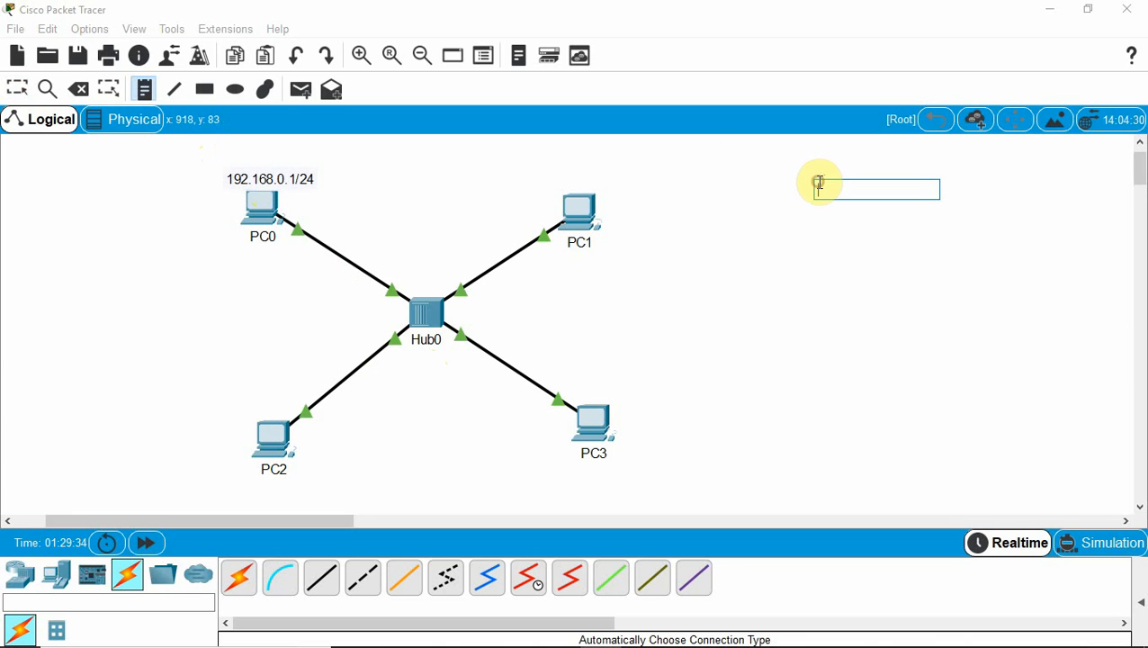
type("255.255")
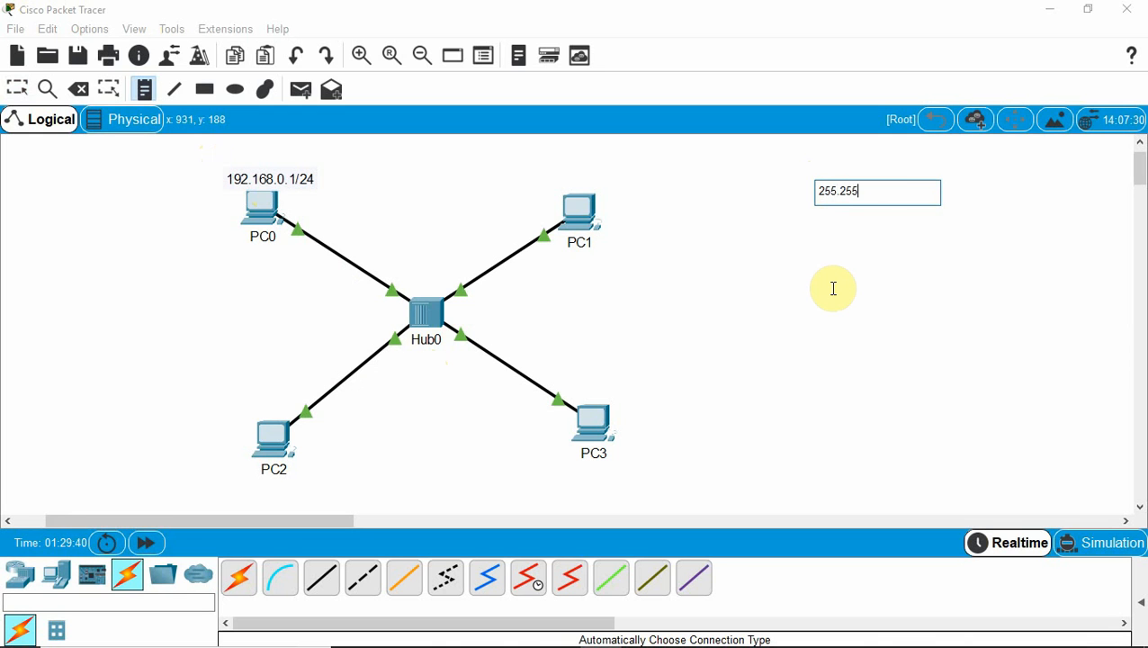
type(".255.0")
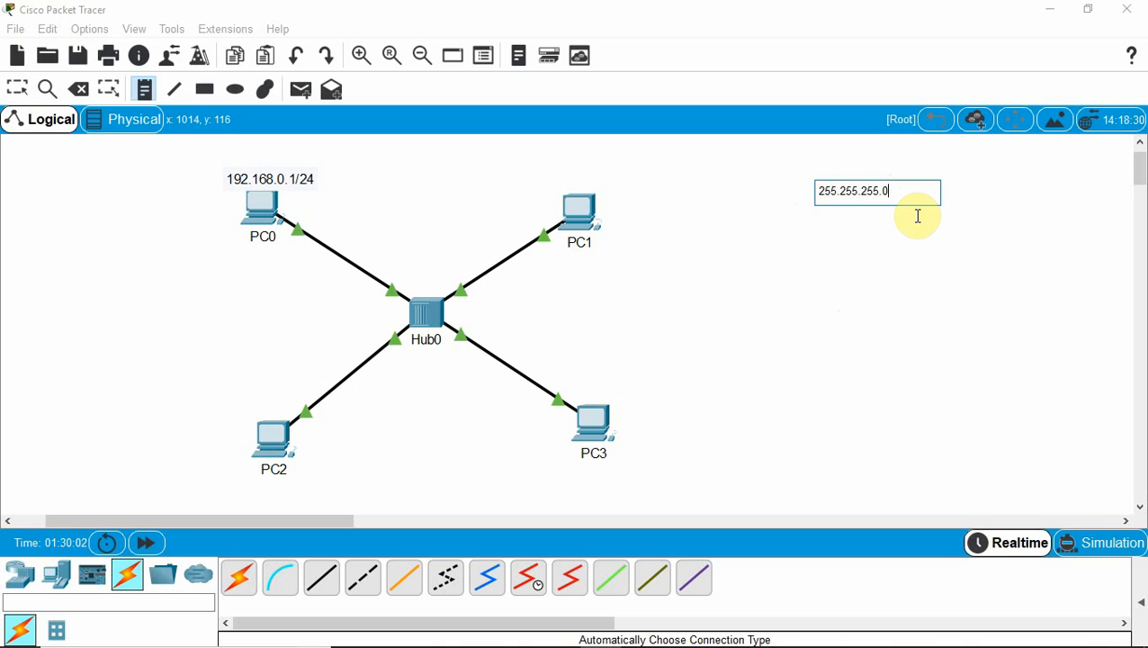
key("BackSpace")
key("BackSpace")
key("BackSpace")
key("BackSpace")
key("BackSpace")
key("BackSpace")
key("BackSpace")
key("BackSpace")
key("BackSpace")
key("BackSpace")
key("BackSpace")
key("BackSpace")
key("BackSpace")
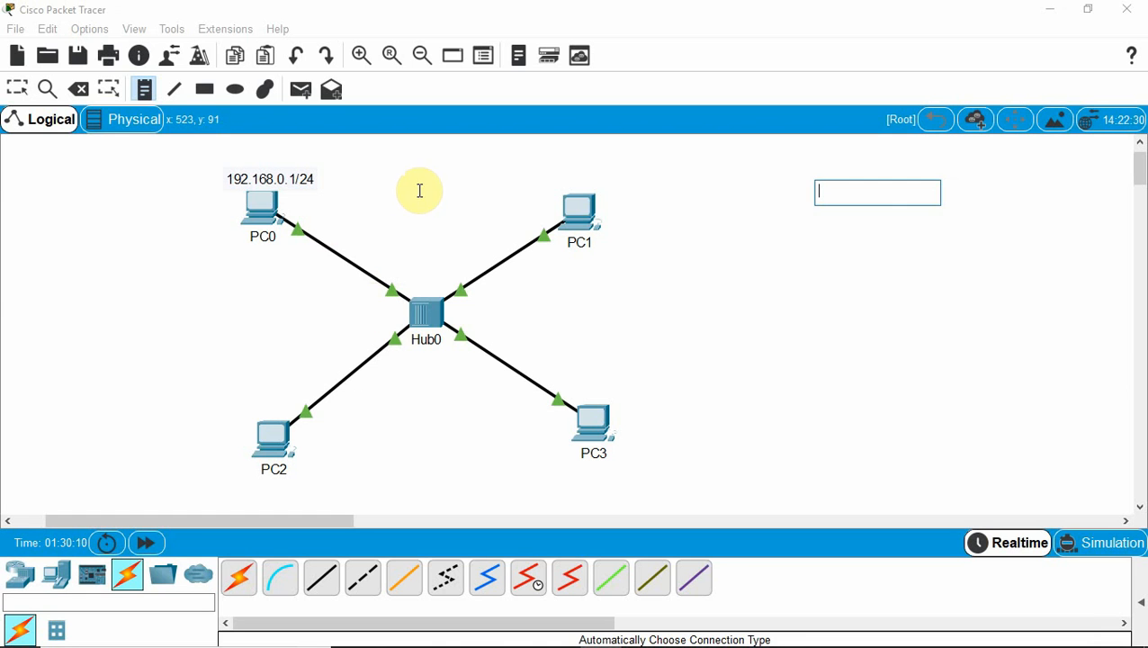
Add a note reading 192.168.0.2/24 above PC1
left_click(543, 175)
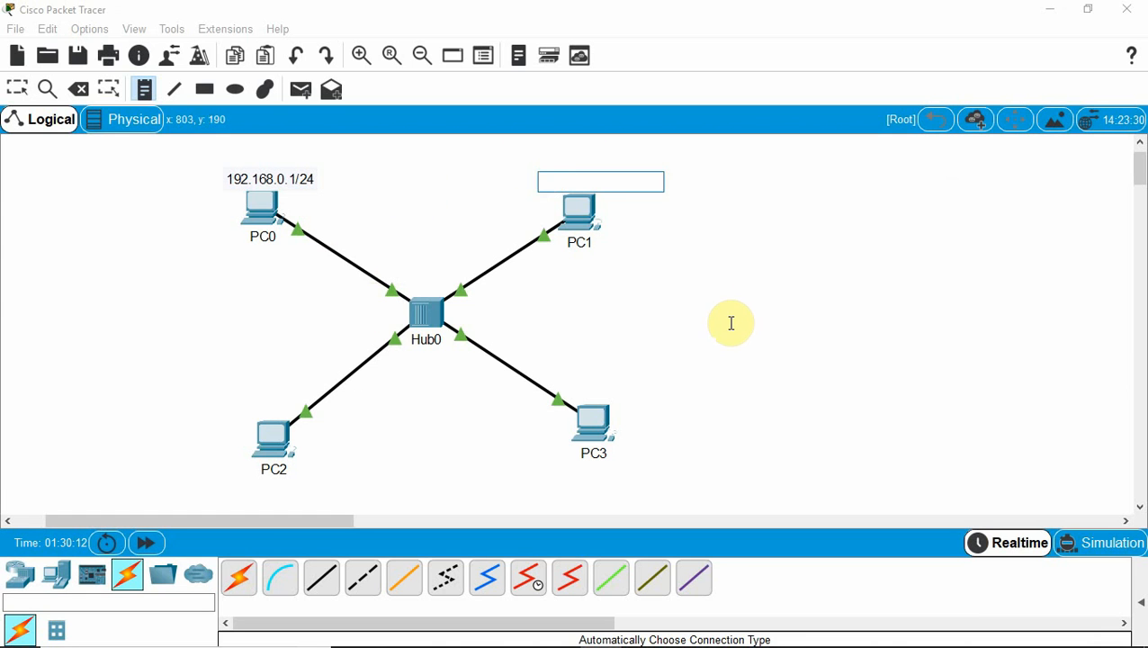
type("192.168.0.2/24")
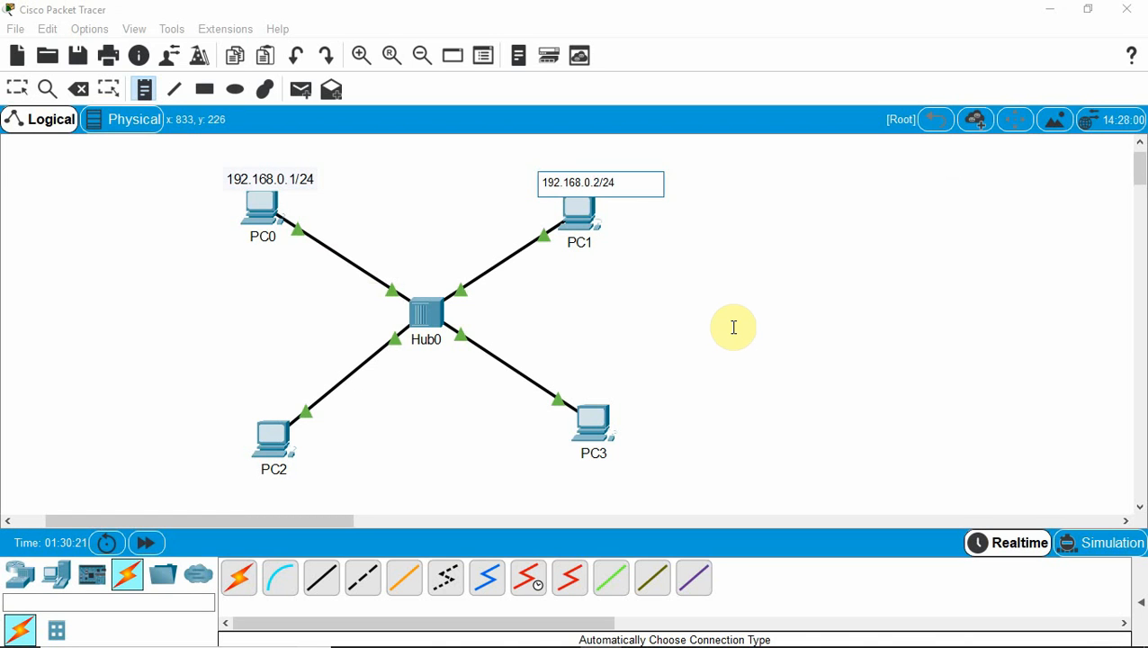
left_click(686, 334)
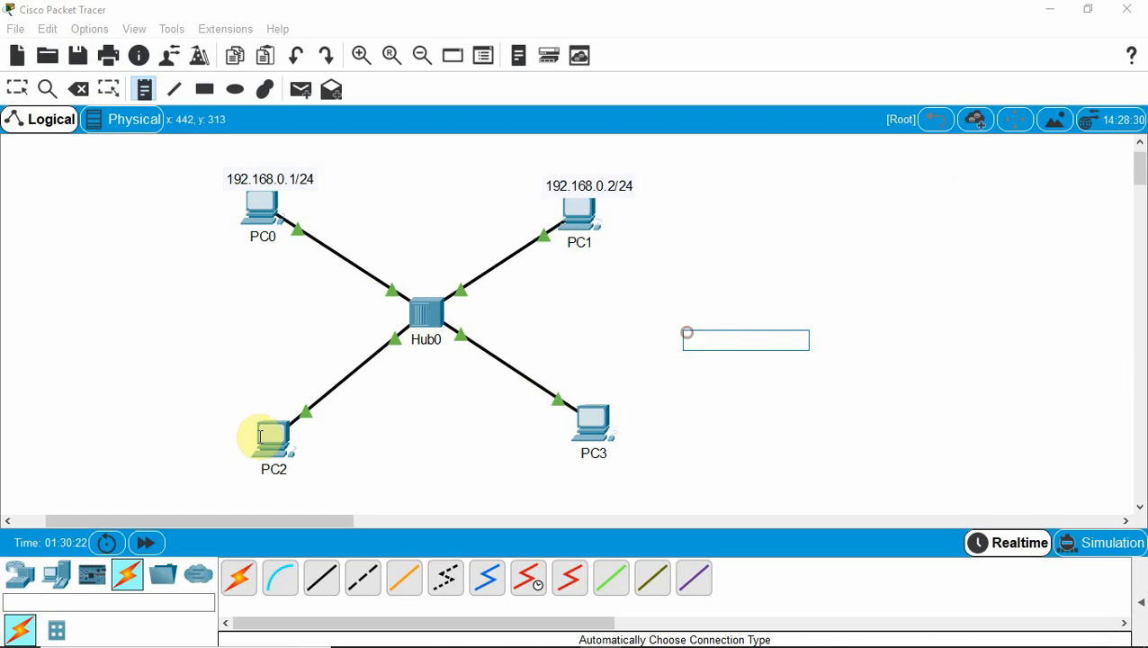
Add notes reading 192.168.0.3/24 beside PC2 and 192.168.0.4/24 beside PC3
left_click(154, 445)
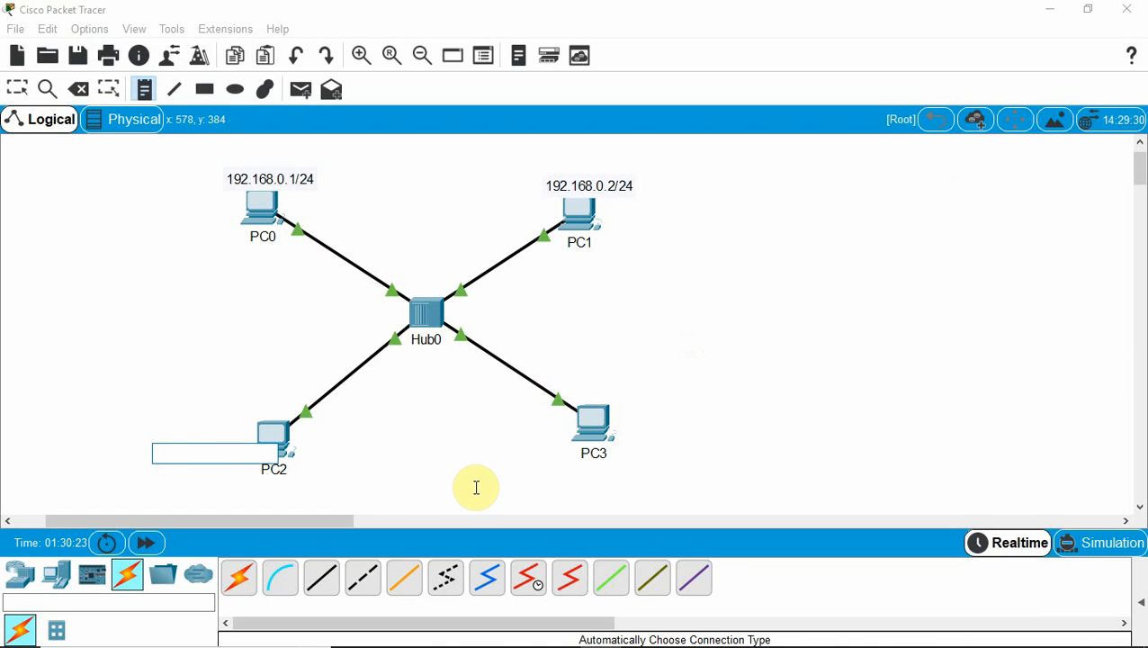
type("192.1")
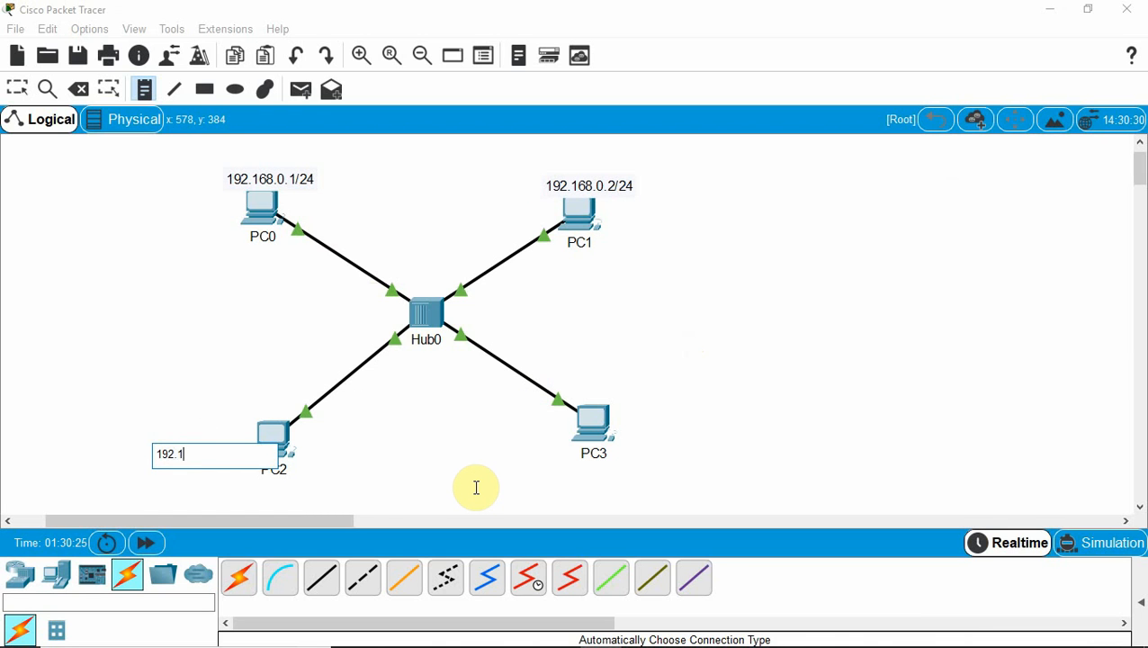
type("68.0.3/24")
left_click(627, 430)
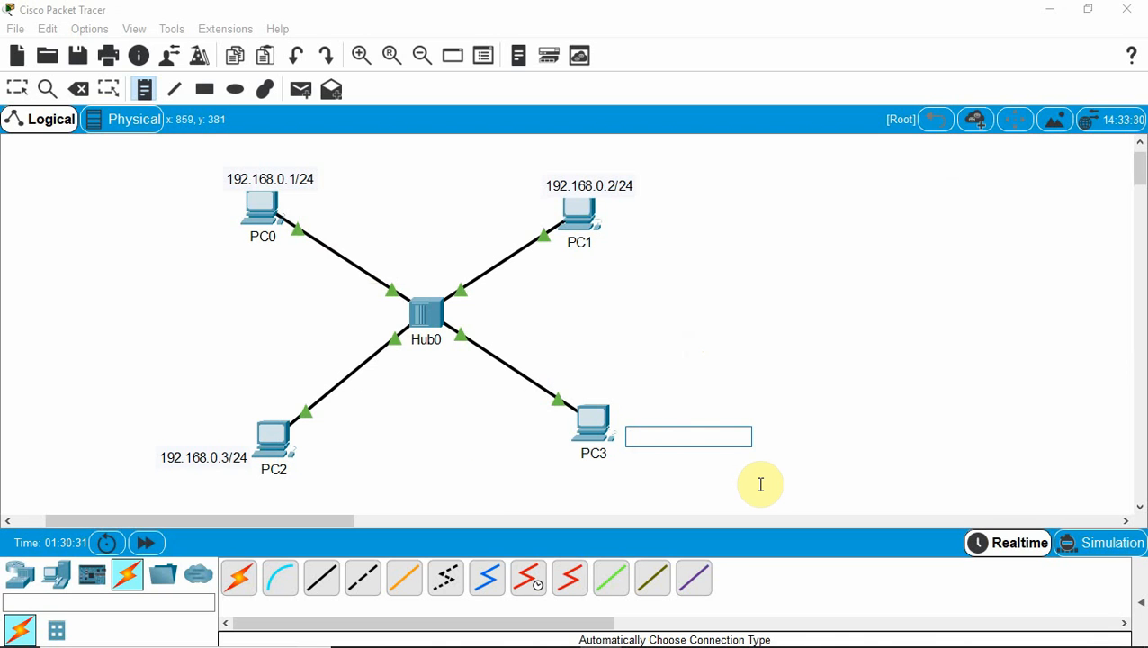
type("192.168.0.4/24")
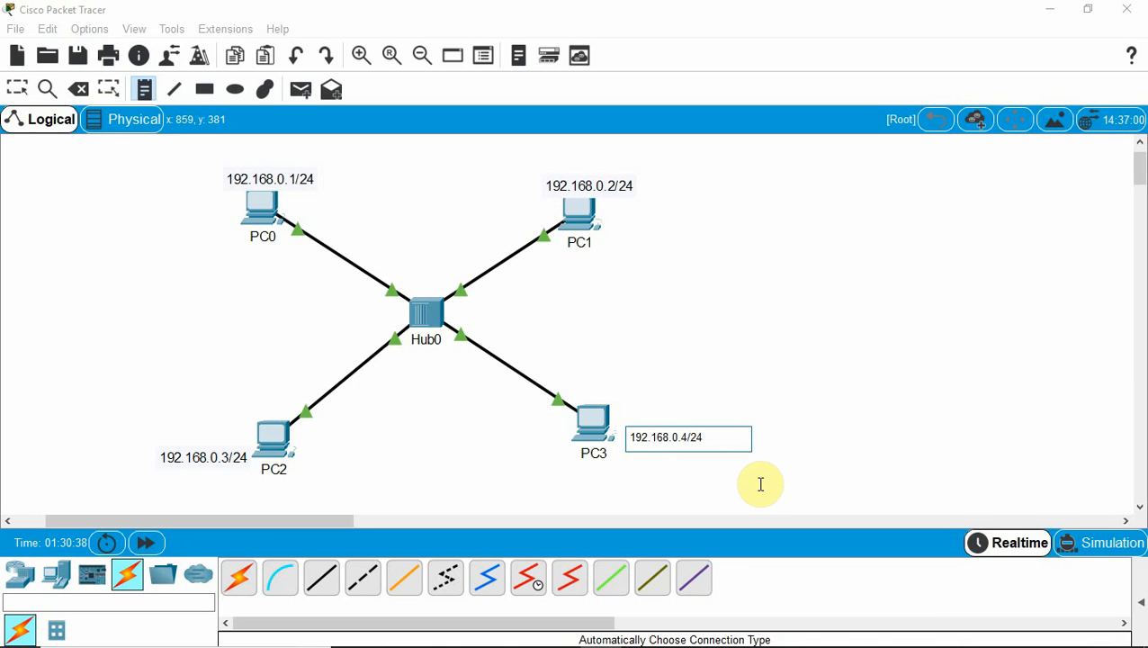
left_click(809, 424)
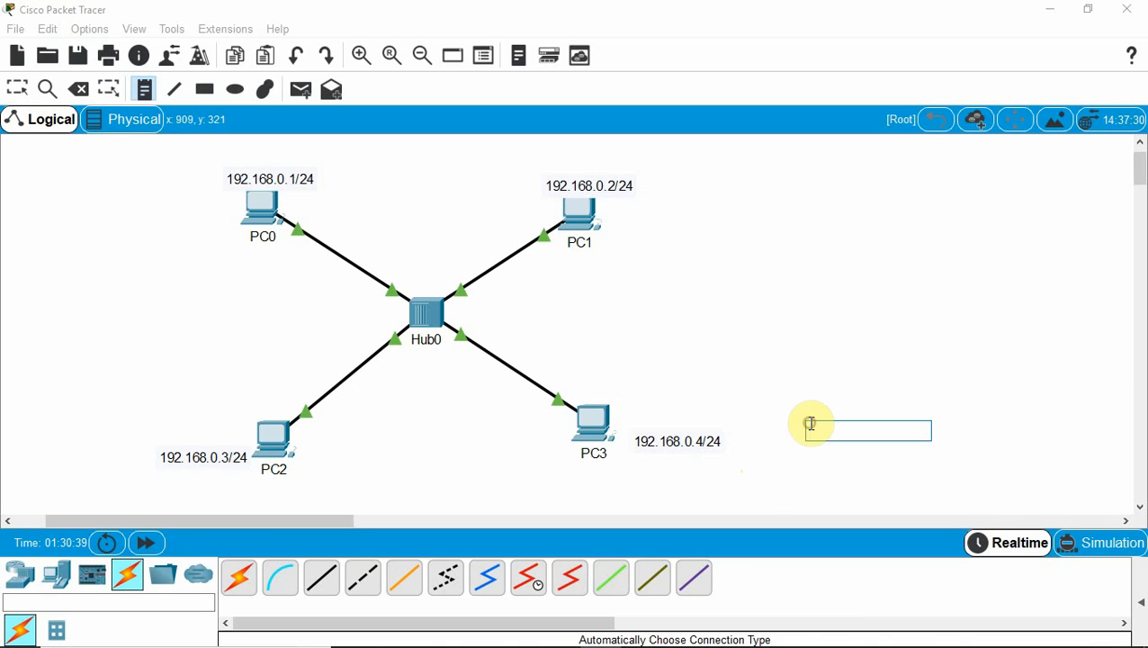
Reposition the address notes so those of PC2 and PC3 sit above their PCs and PC0's note sits slightly higher
left_click(56, 177)
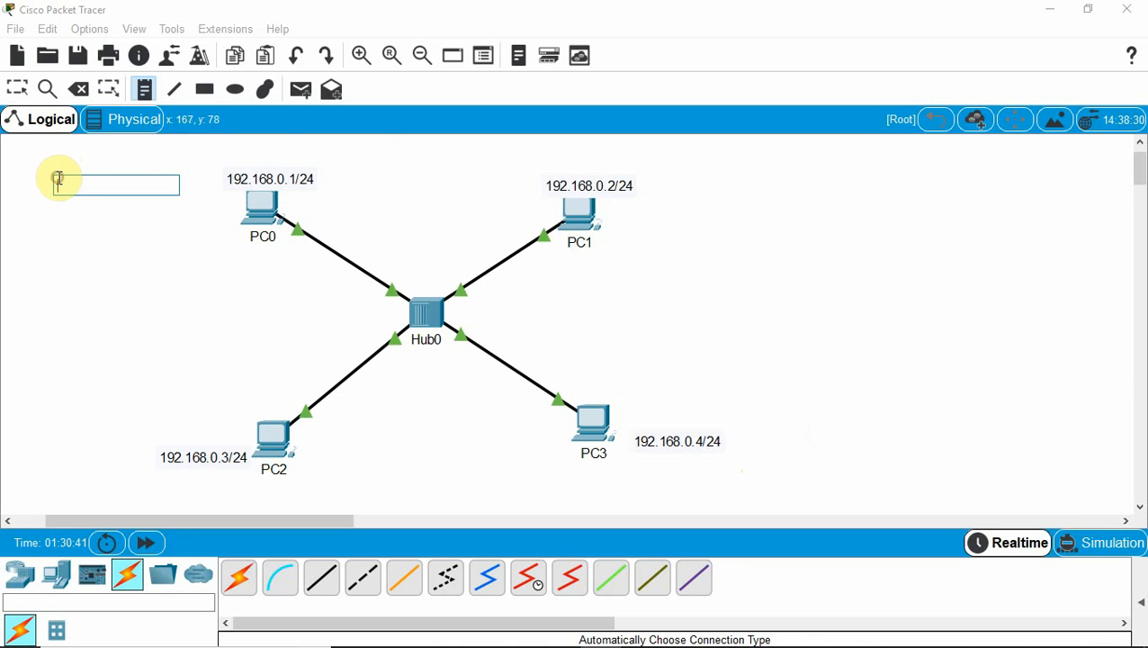
left_click(18, 91)
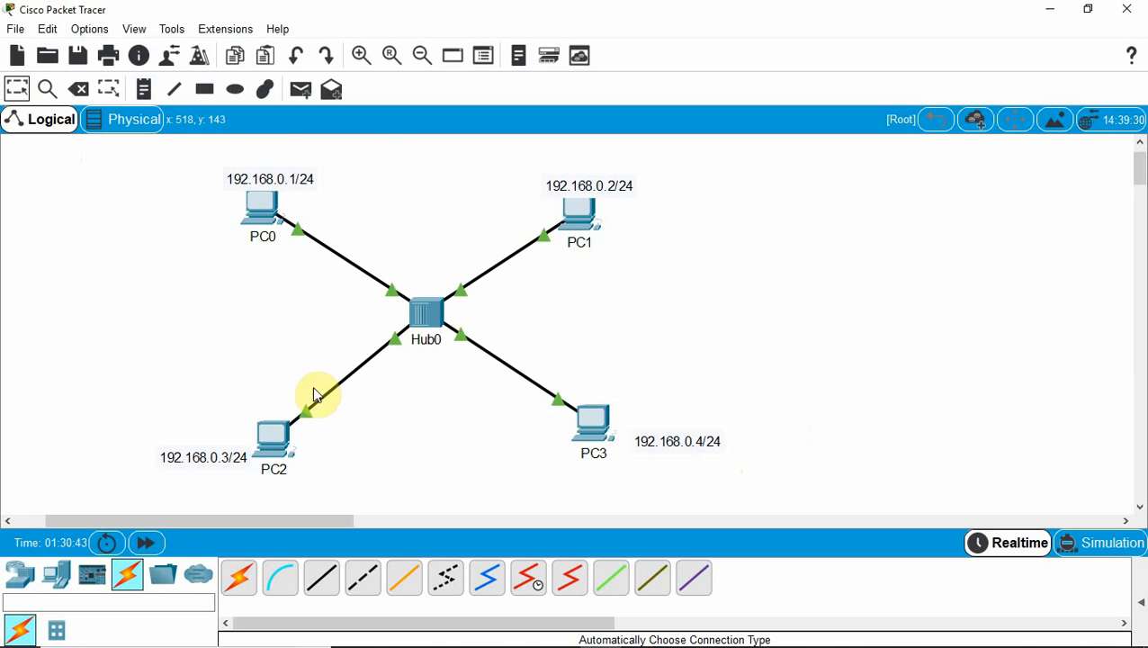
left_click_drag(219, 456, 266, 401)
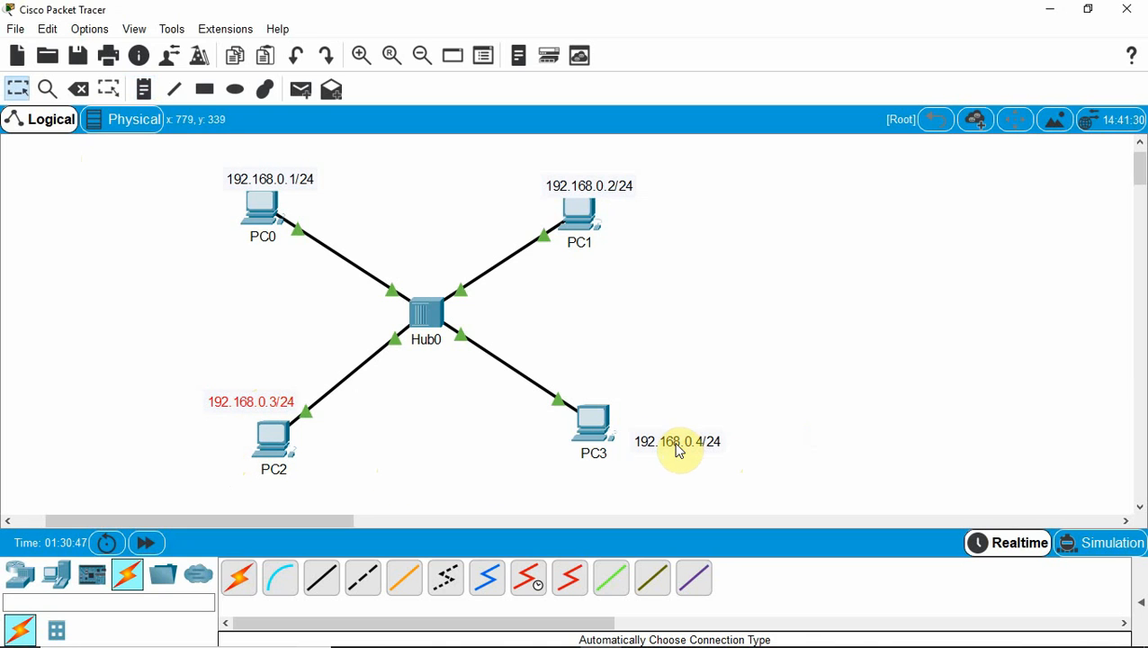
left_click_drag(677, 445, 613, 389)
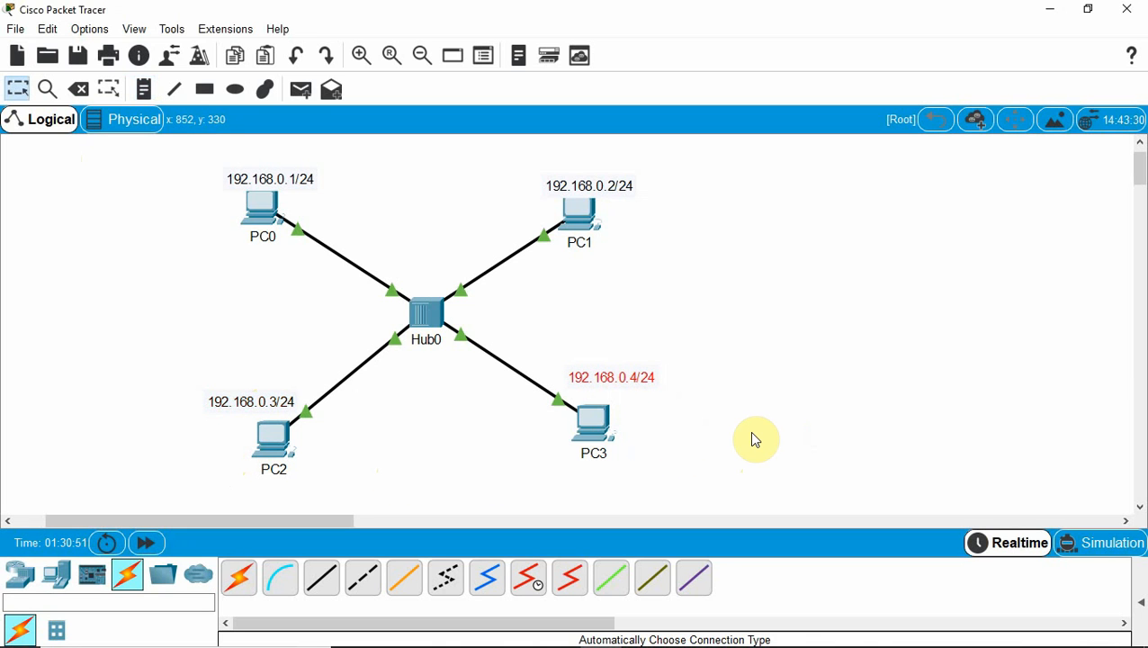
left_click(286, 184)
left_click_drag(286, 185, 279, 165)
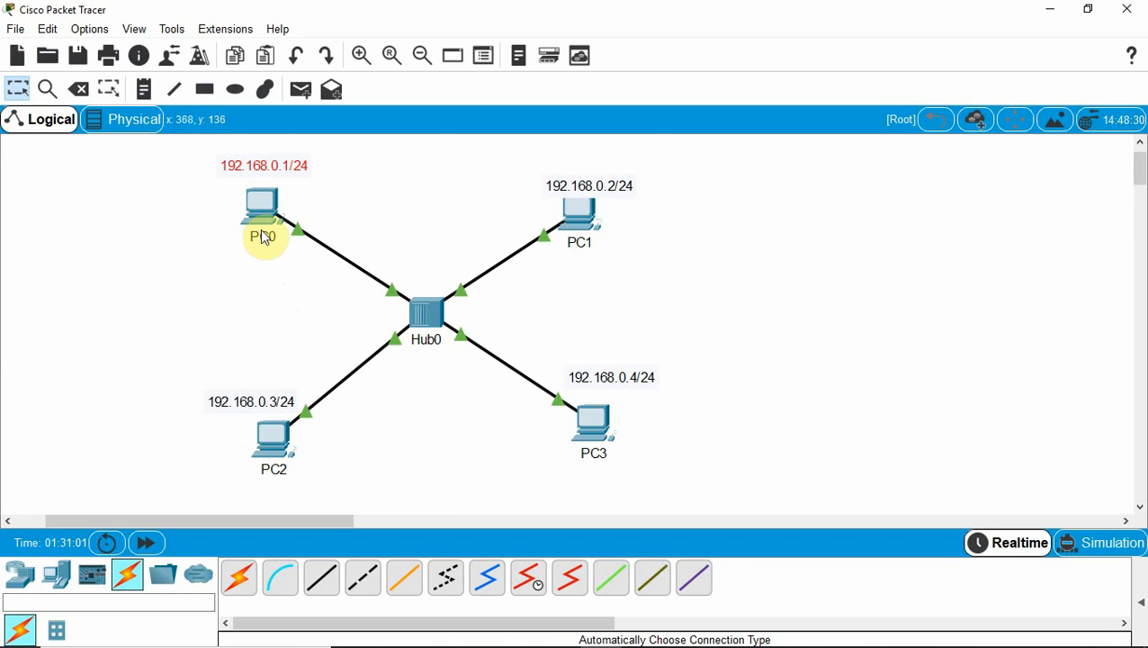
Assign PC0's FastEthernet0 interface the static IP address 192.168.0.1 with subnet mask 255.255.255.0
mouse_move(261, 212)
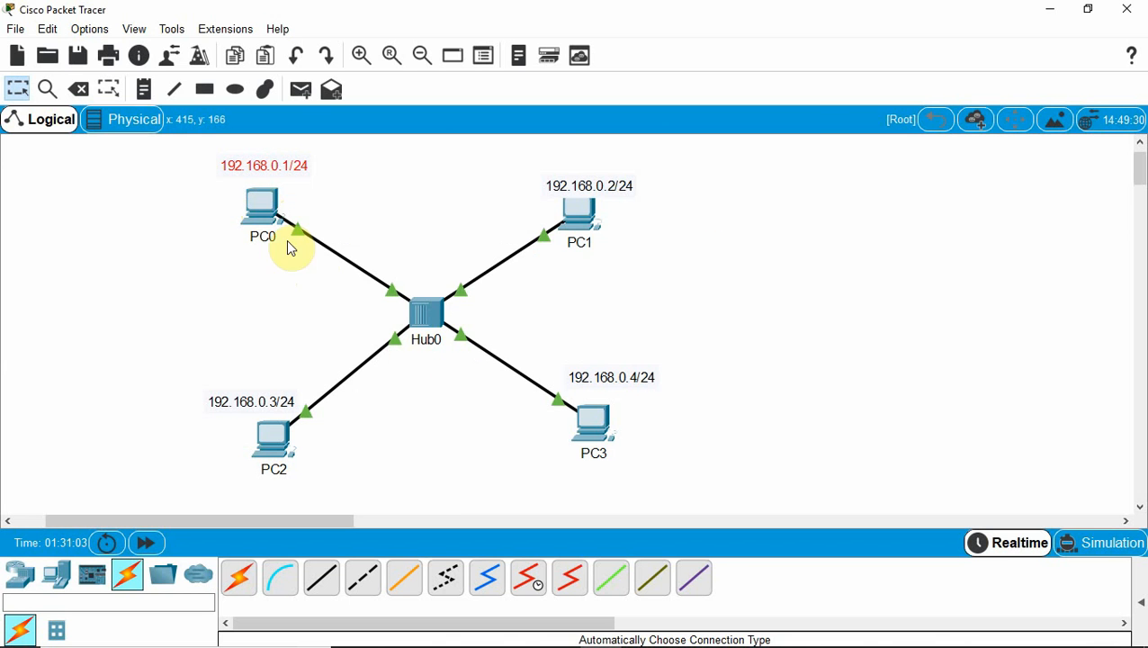
left_click(261, 214)
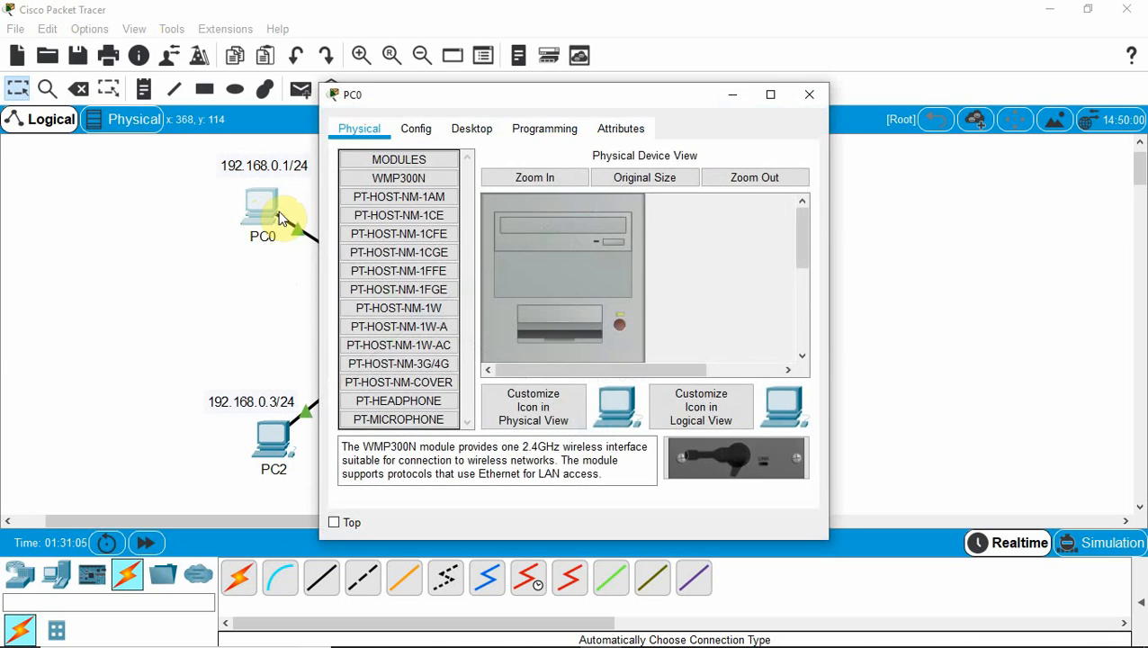
left_click(416, 128)
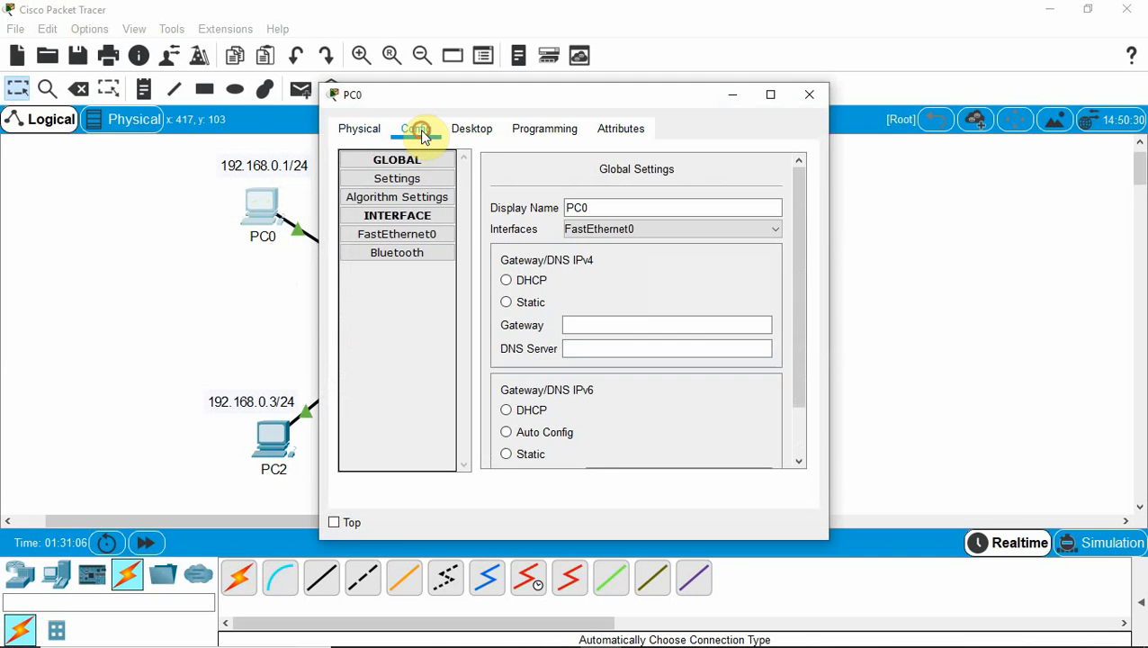
left_click(401, 236)
left_click(659, 298)
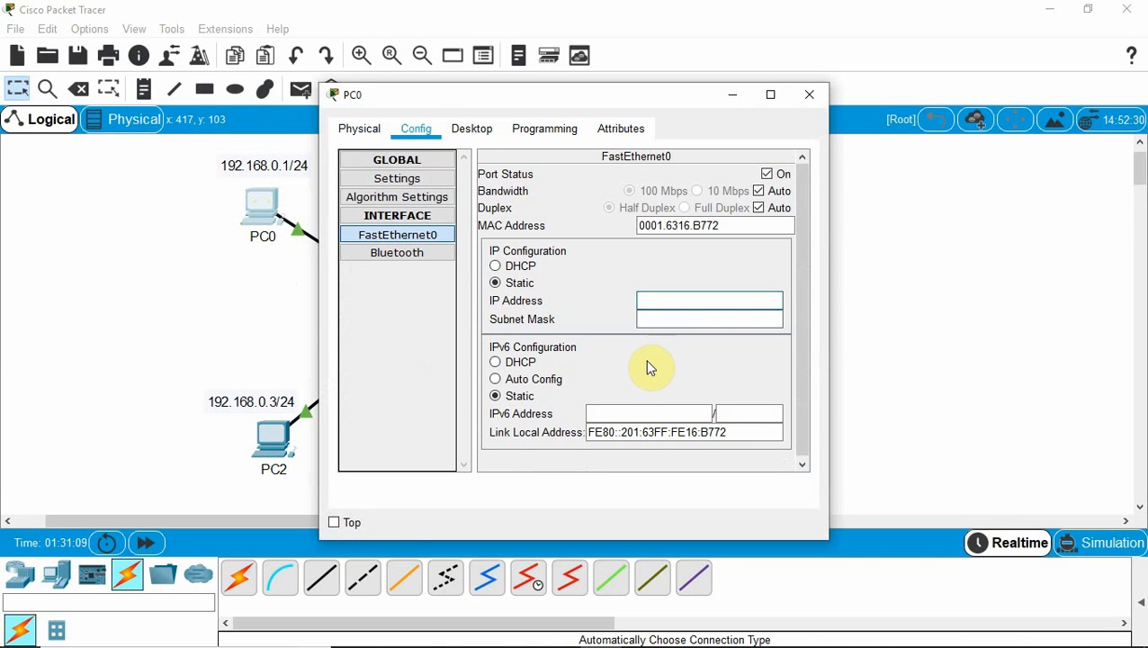
type("192")
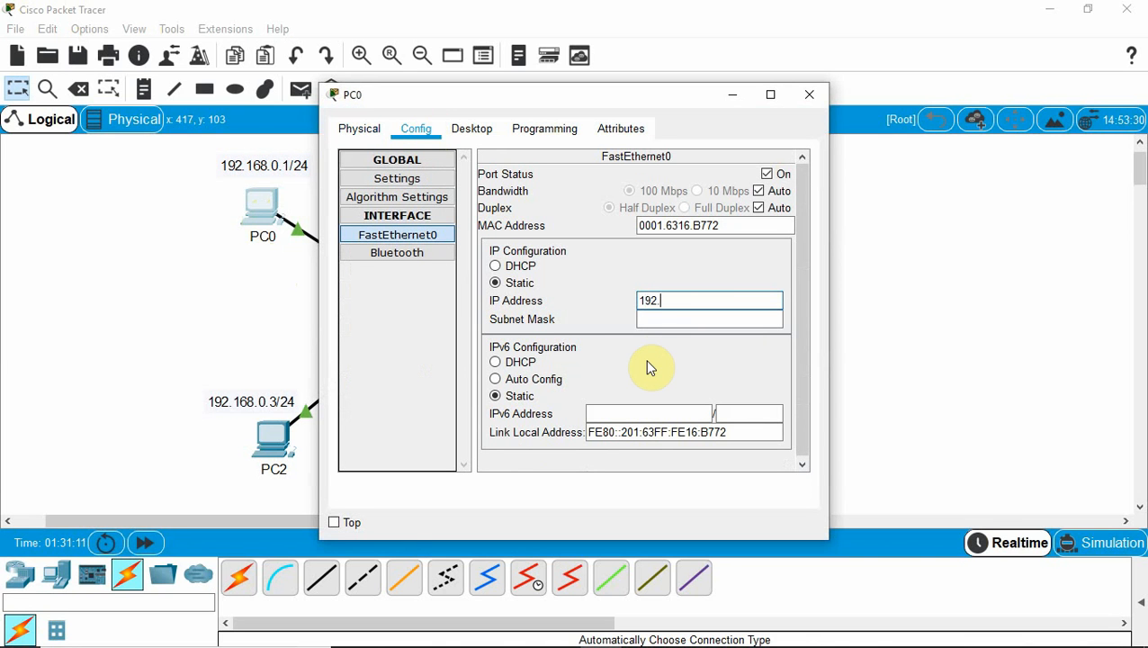
type(".168.0.1")
key("Tab")
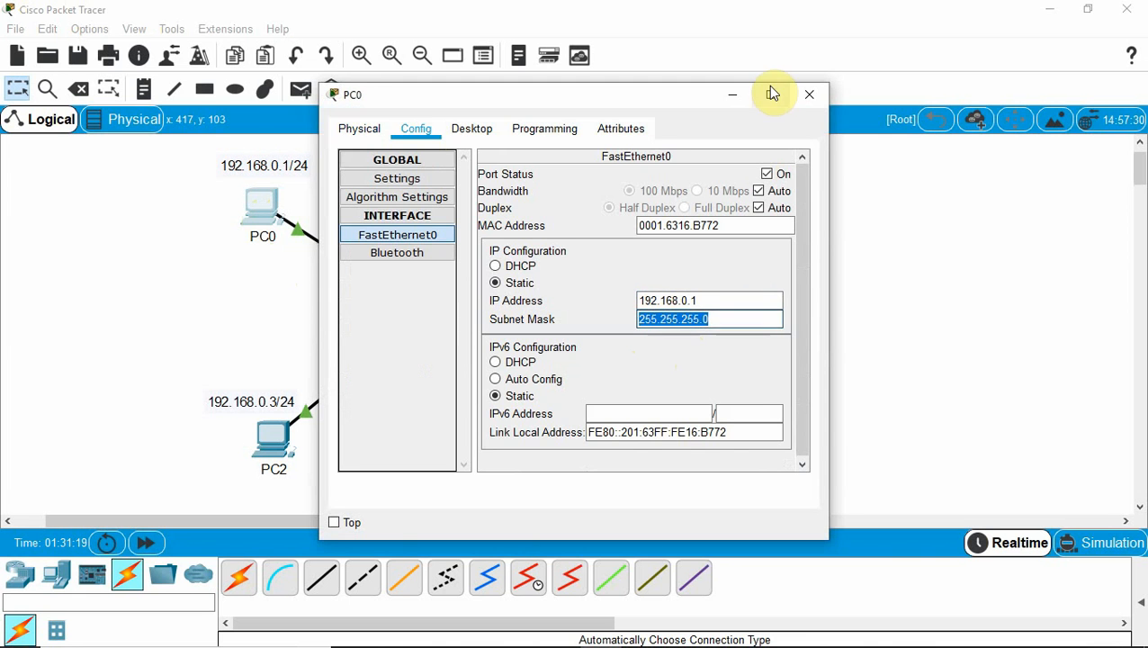
left_click(808, 95)
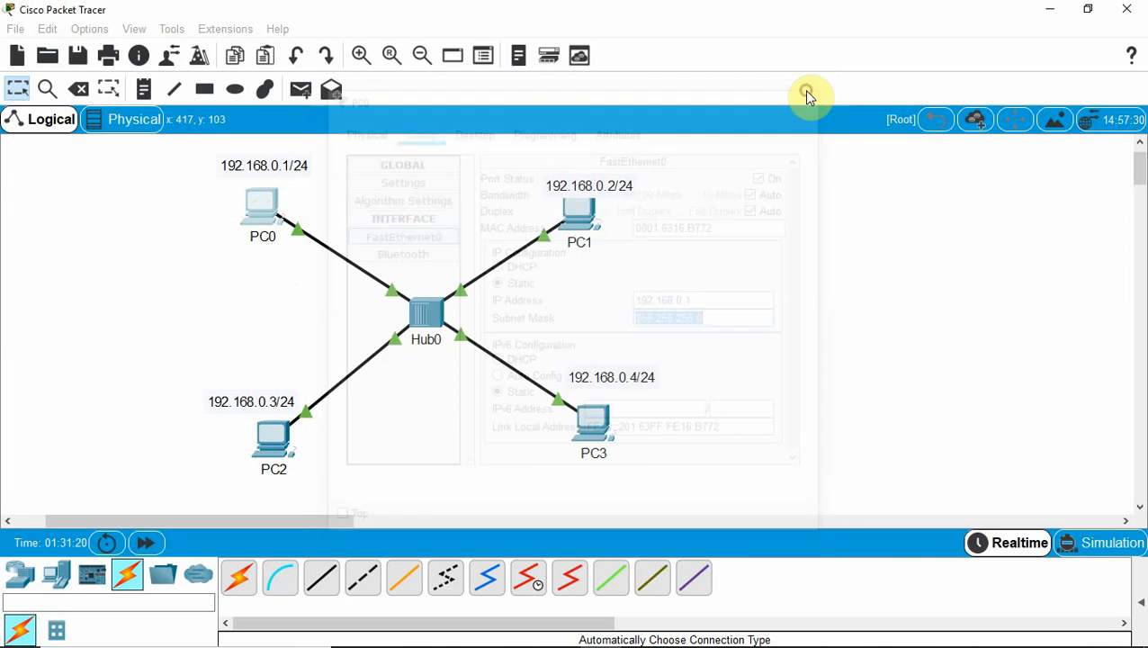
Assign PC1's FastEthernet0 interface the static IP address 192.168.0.2 with subnet mask 255.255.255.0
left_click(582, 218)
left_click(430, 129)
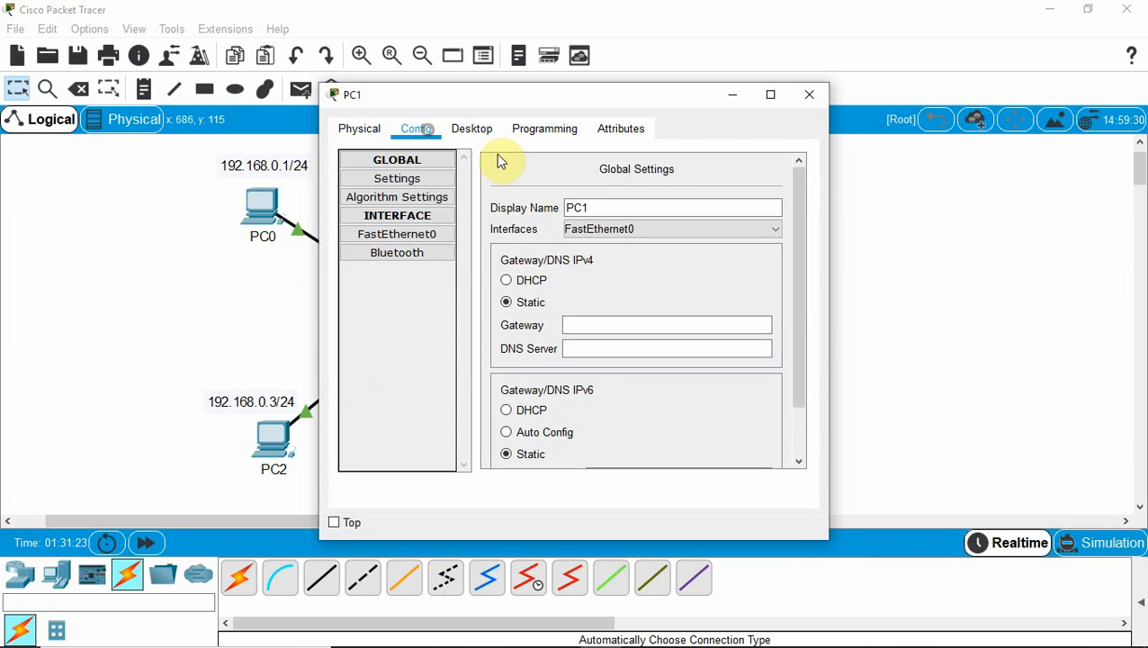
left_click(399, 237)
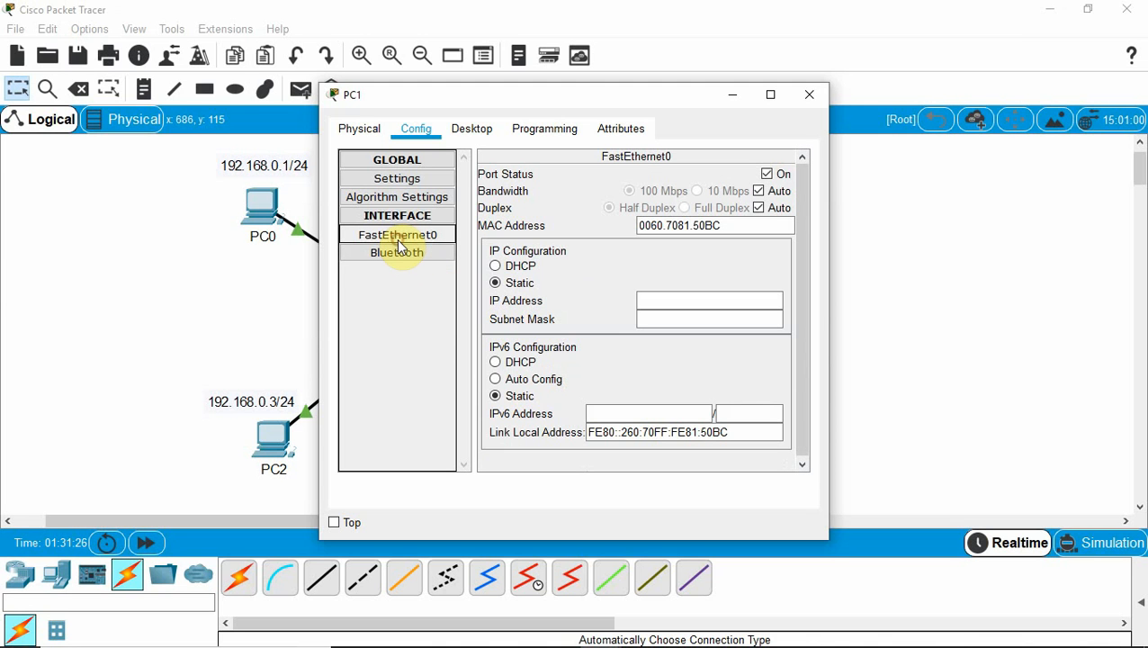
left_click(649, 301)
type("19")
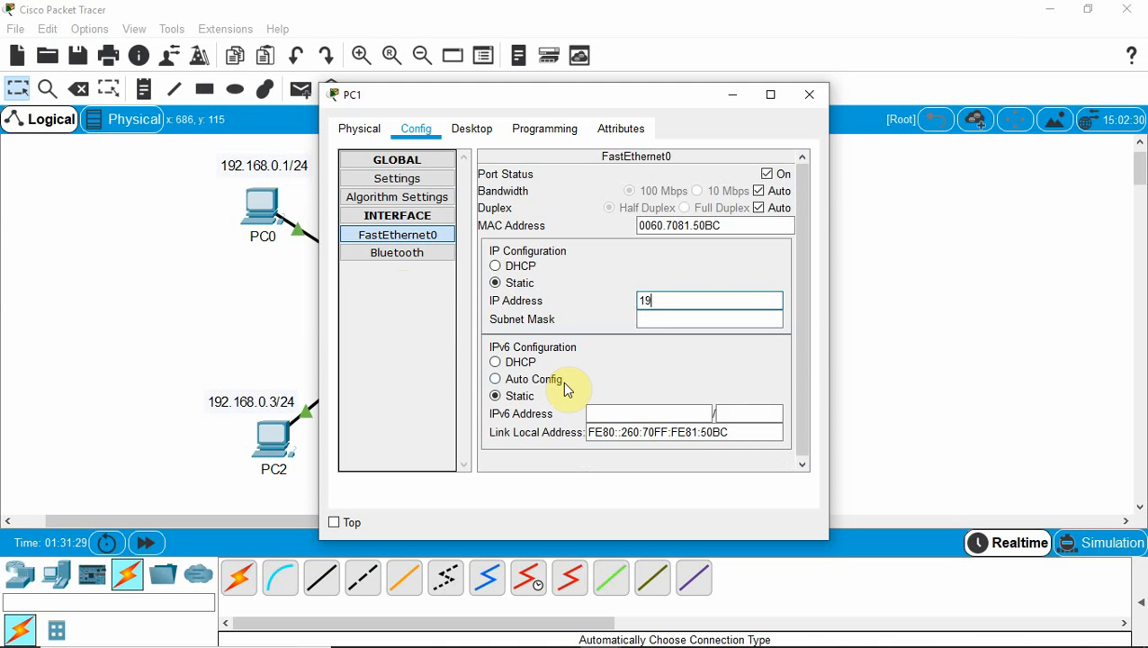
type("2.168.0.2")
key("Tab")
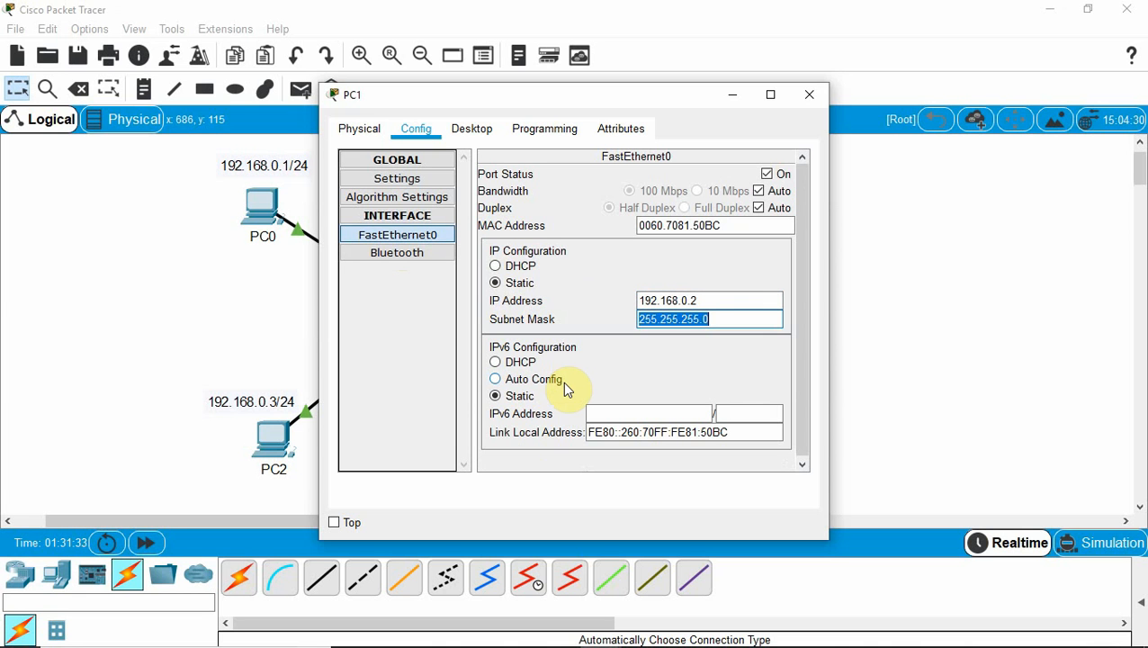
left_click(809, 94)
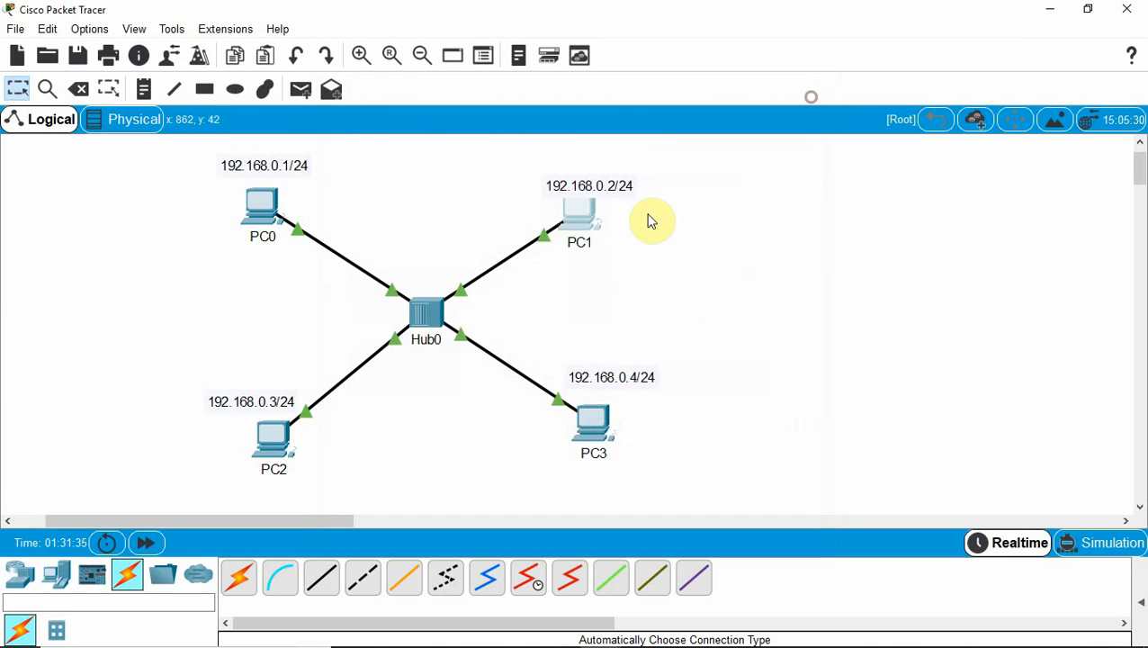
Assign PC2's FastEthernet0 interface the static IP address 192.168.0.3 with subnet mask 255.255.255.0
left_click(274, 447)
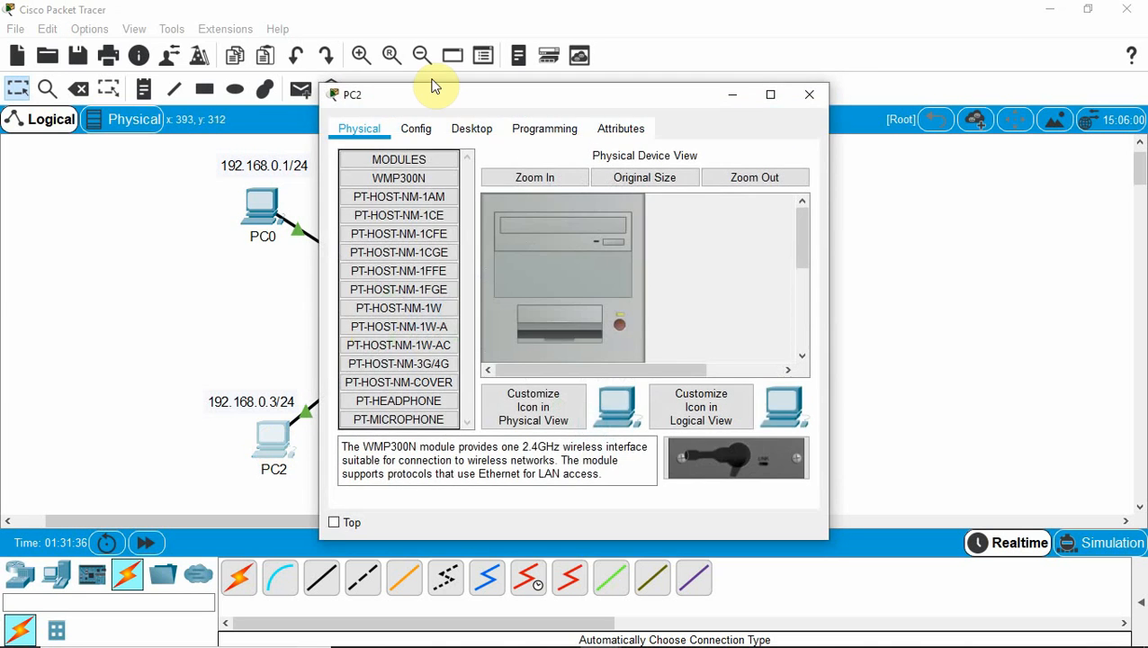
left_click(416, 129)
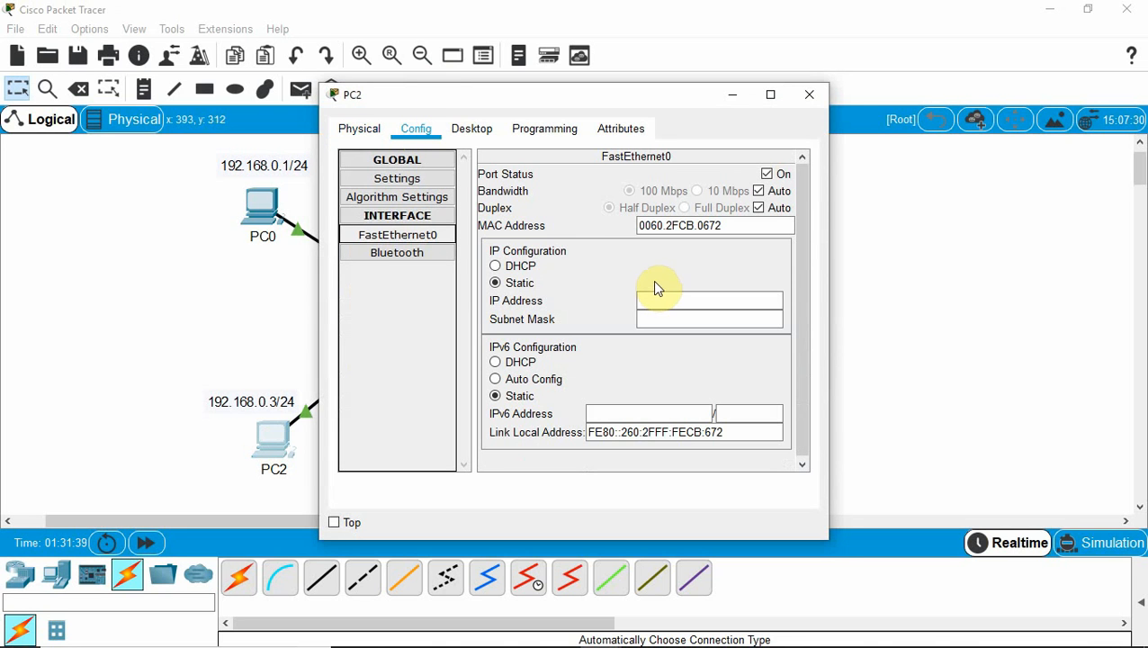
left_click(654, 301)
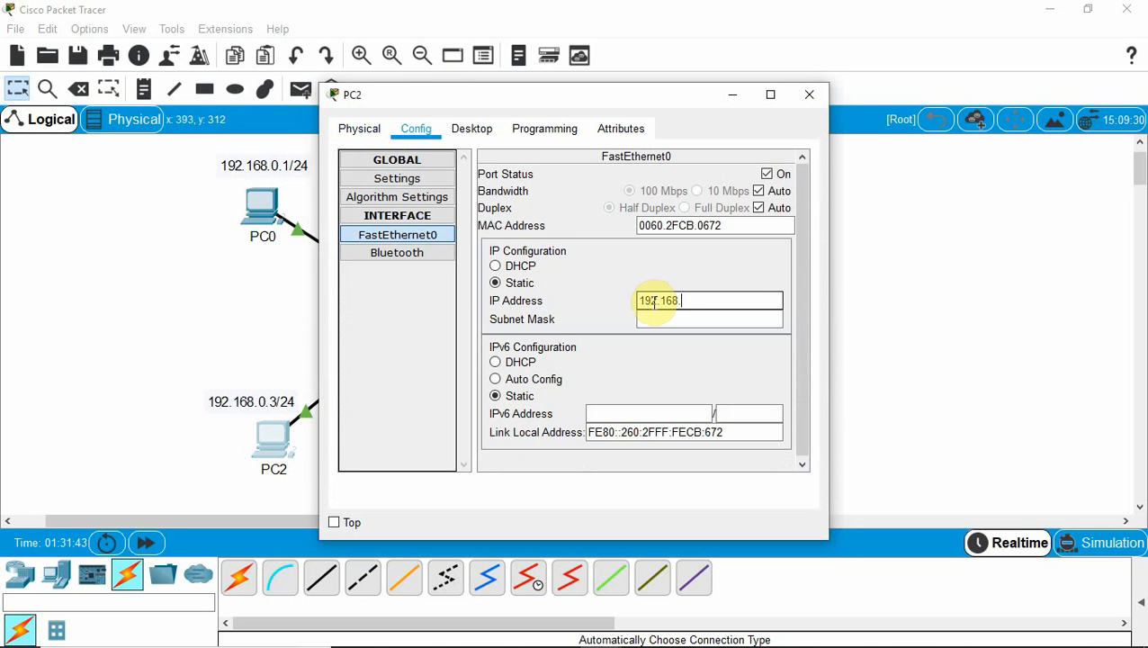
key("Tab")
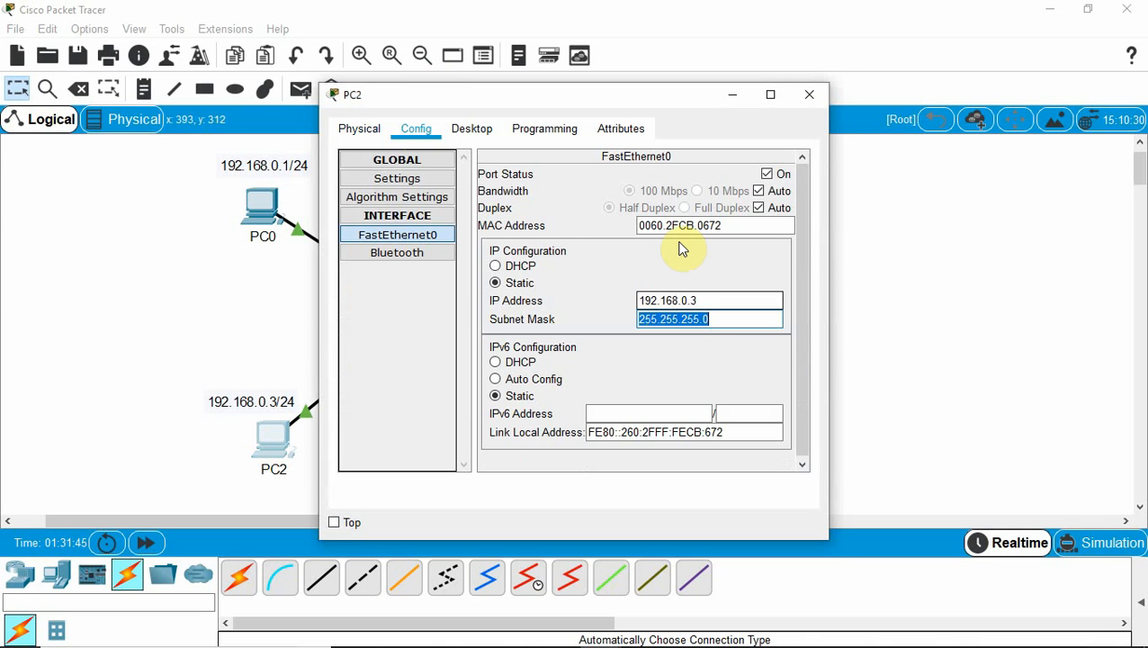
left_click(809, 95)
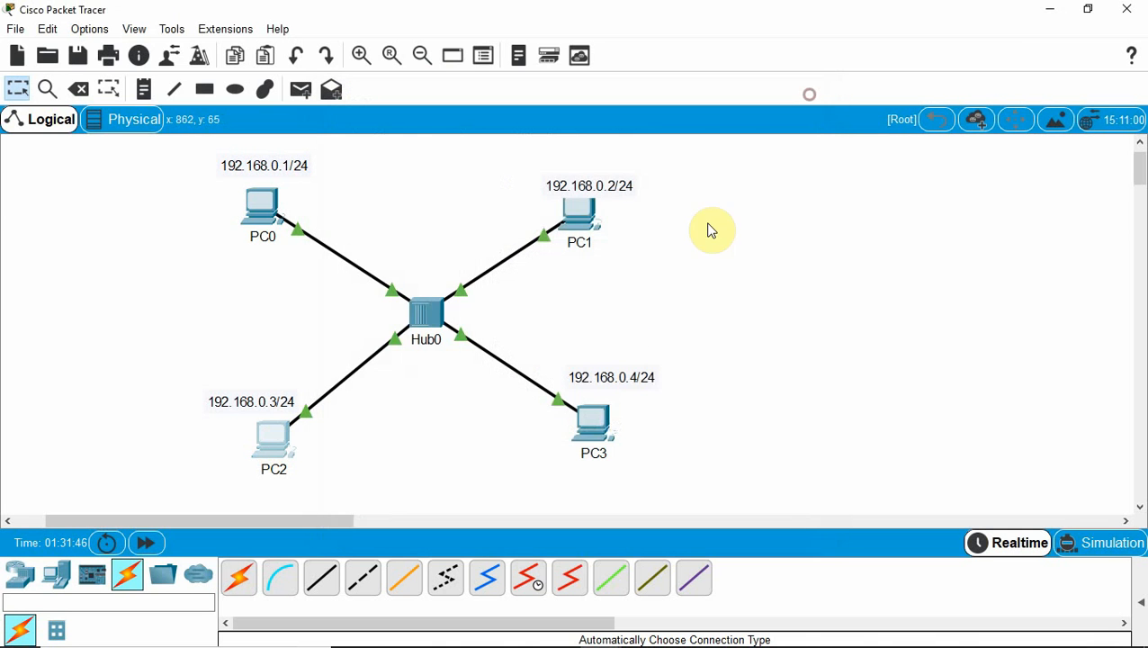
Assign PC3's FastEthernet0 interface the IP address 192.168.0.4 with subnet mask 255.255.255.0, and move PC1's address note slightly higher
left_click(590, 430)
left_click(416, 129)
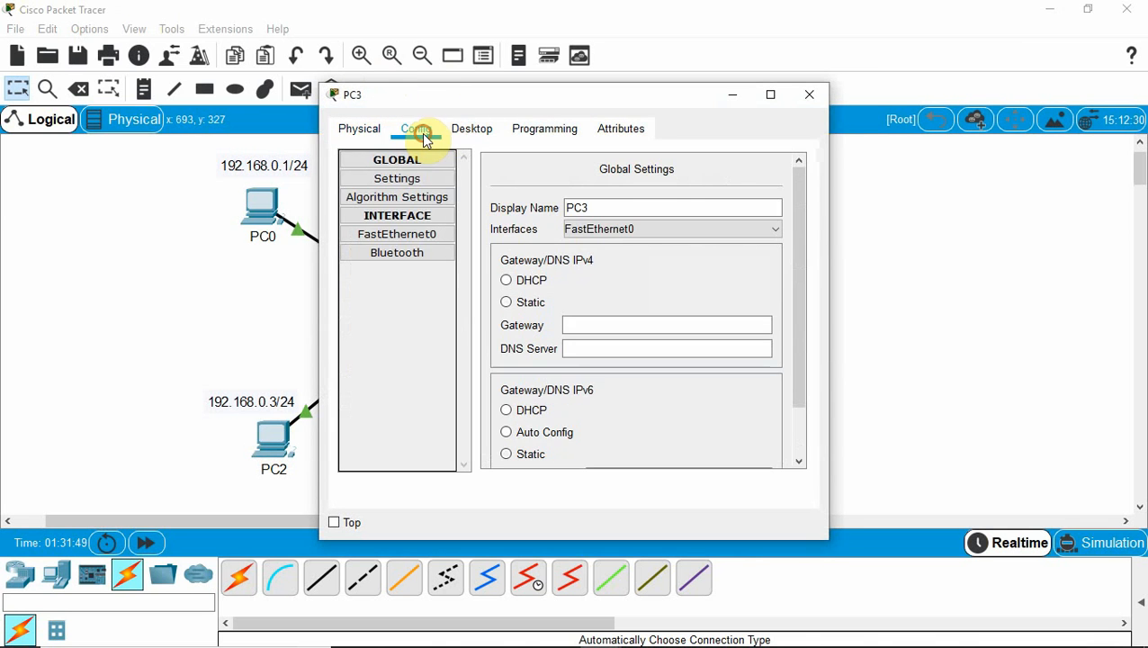
left_click(406, 238)
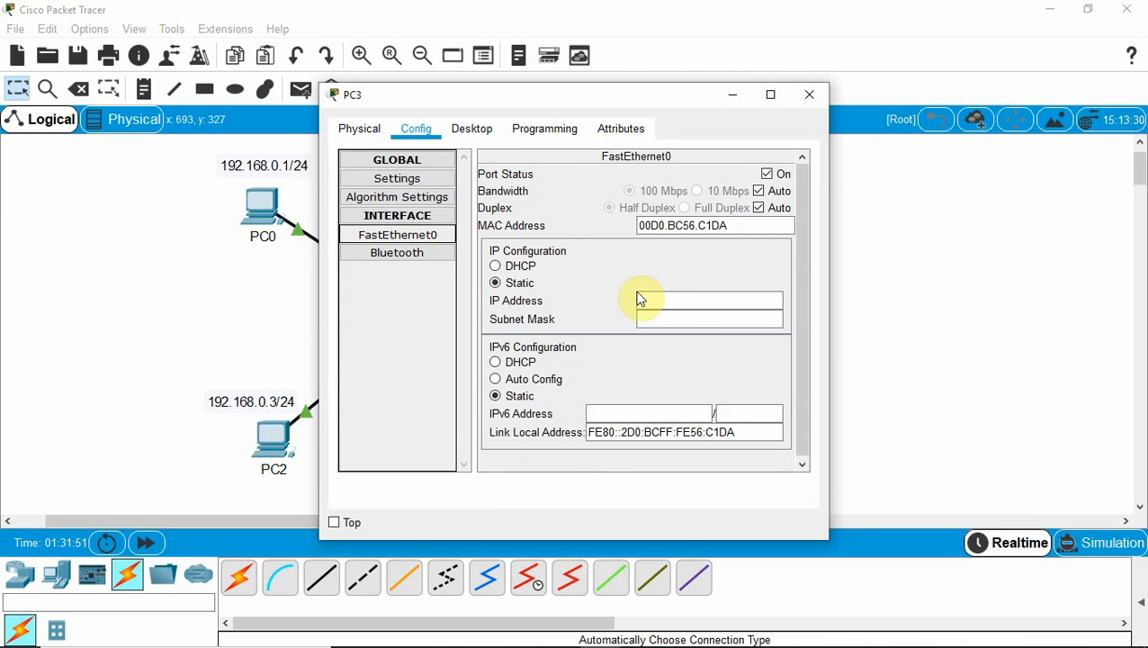
left_click(674, 300)
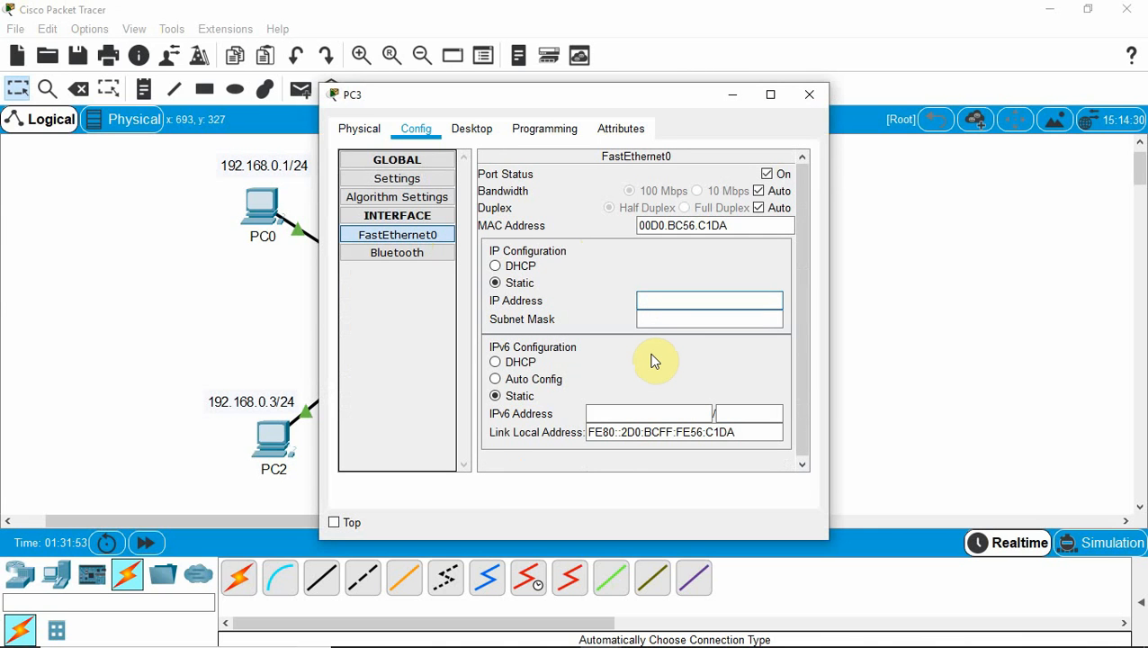
type("192.168.0.4")
key("Tab")
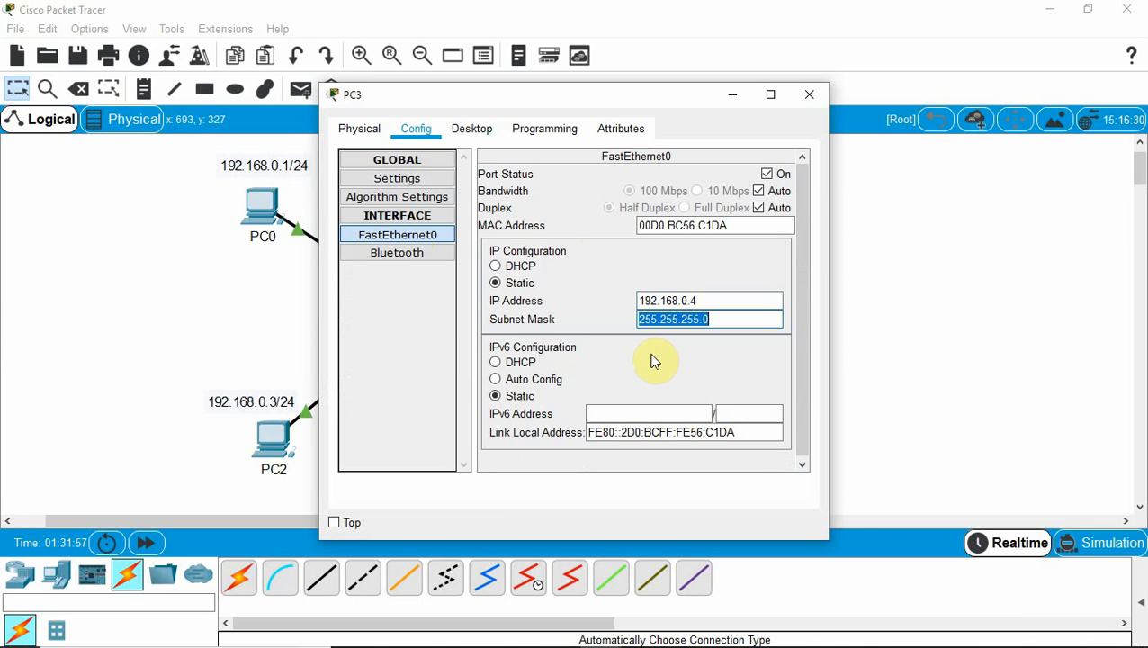
left_click(807, 96)
mouse_move(590, 186)
left_mouse_down()
mouse_move(587, 159)
mouse_move(594, 171)
left_mouse_up()
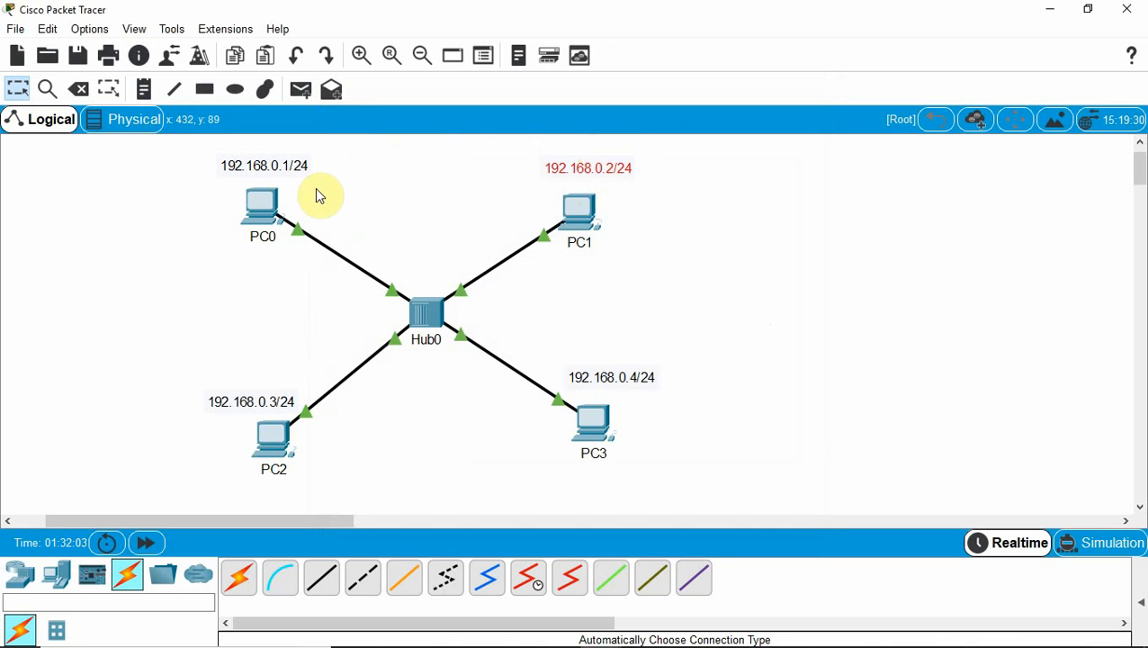
Test the connection from PC0 to PC1 by running ping 192.168.0.2 in PC0's Command Prompt, and close PC0's window
left_click(263, 211)
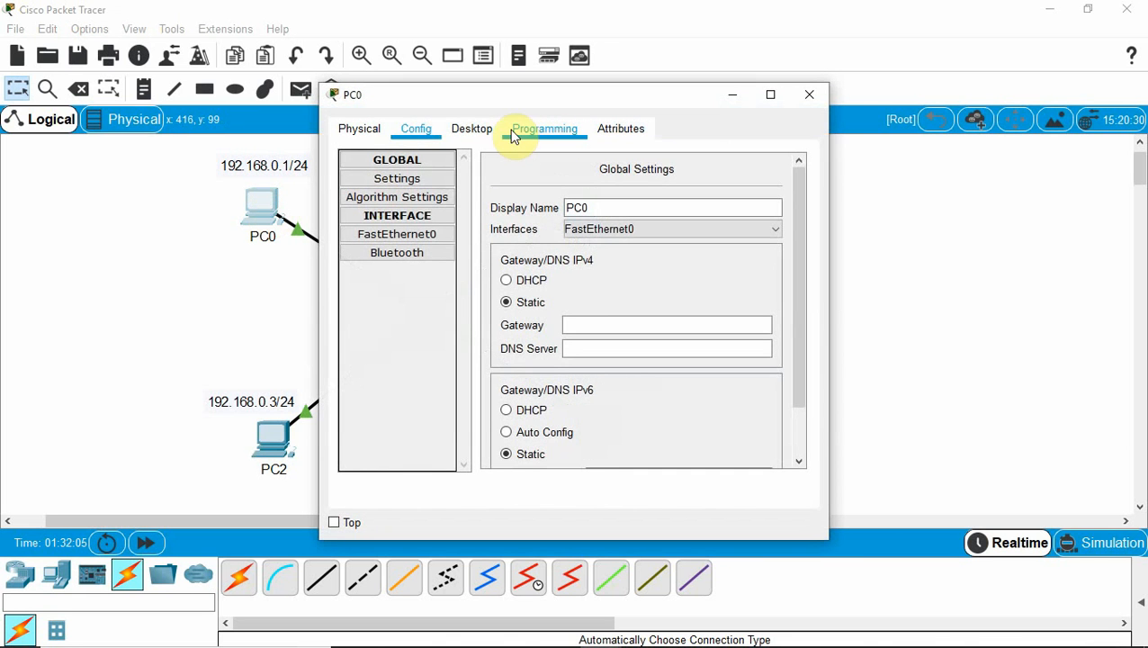
left_click(470, 129)
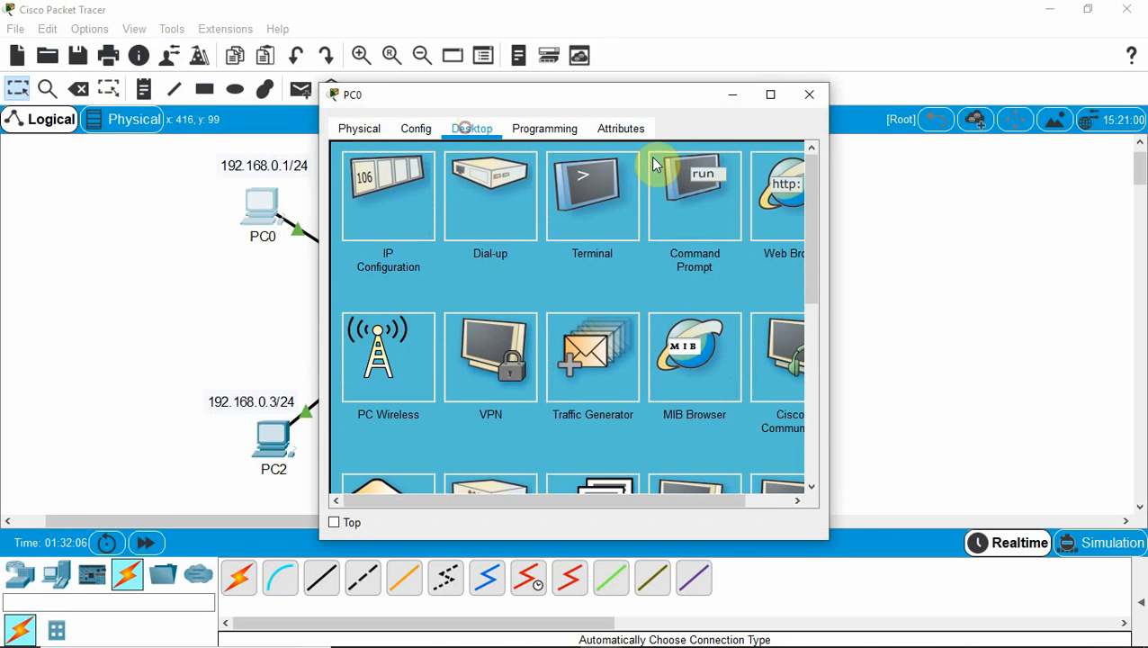
left_click(698, 184)
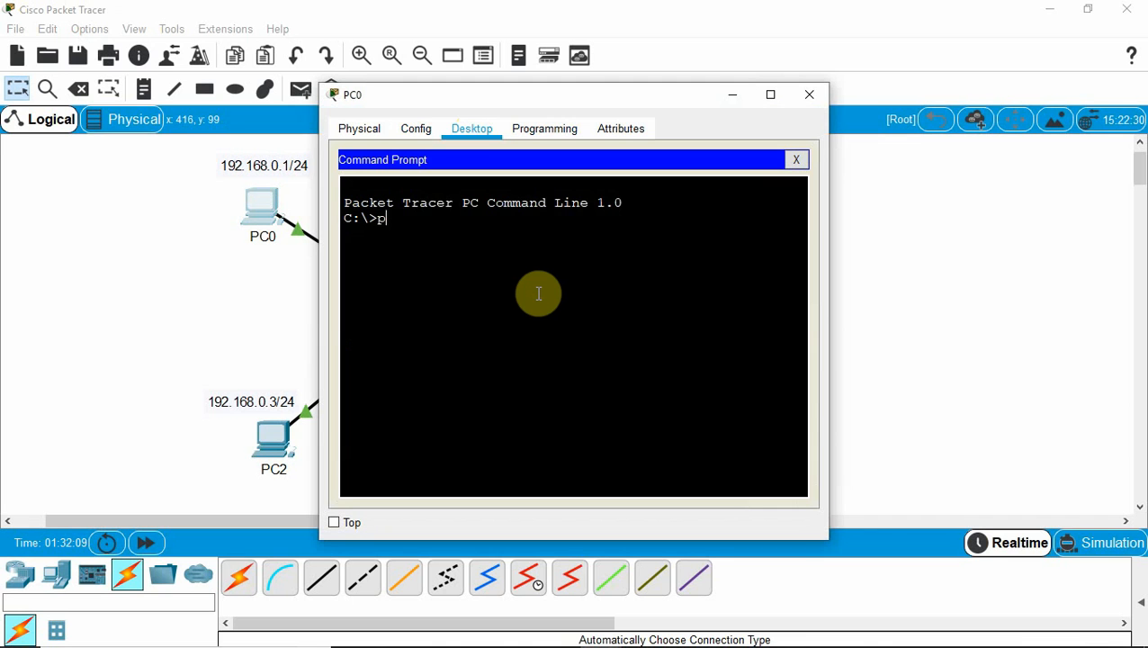
type("ping 192.168.")
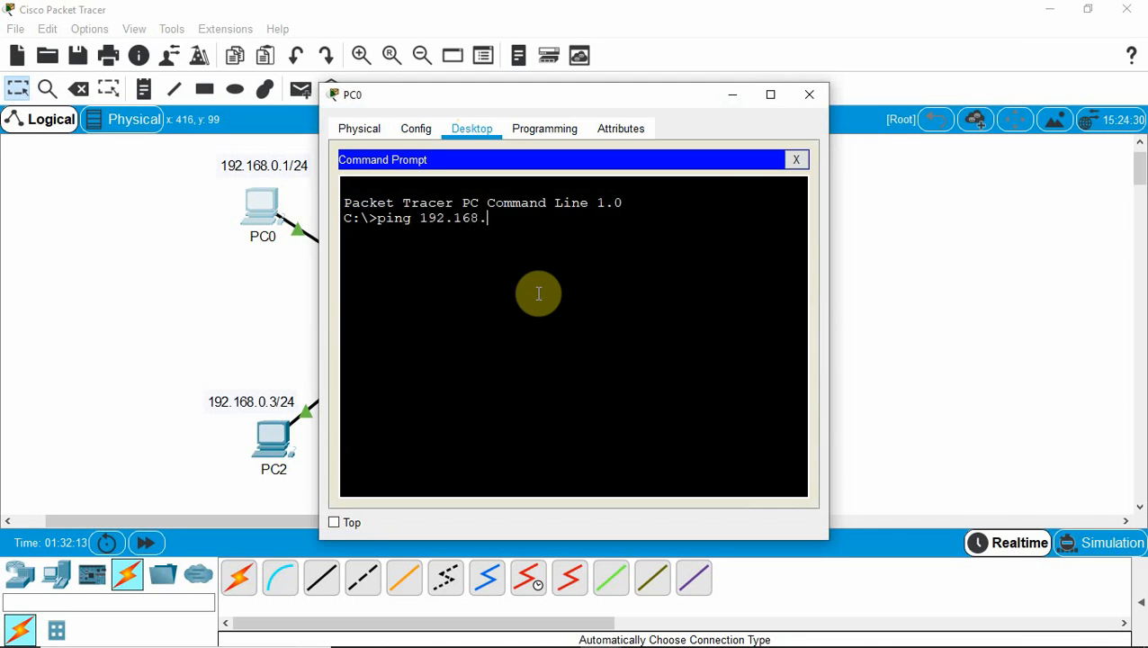
type("0.2")
key("Return")
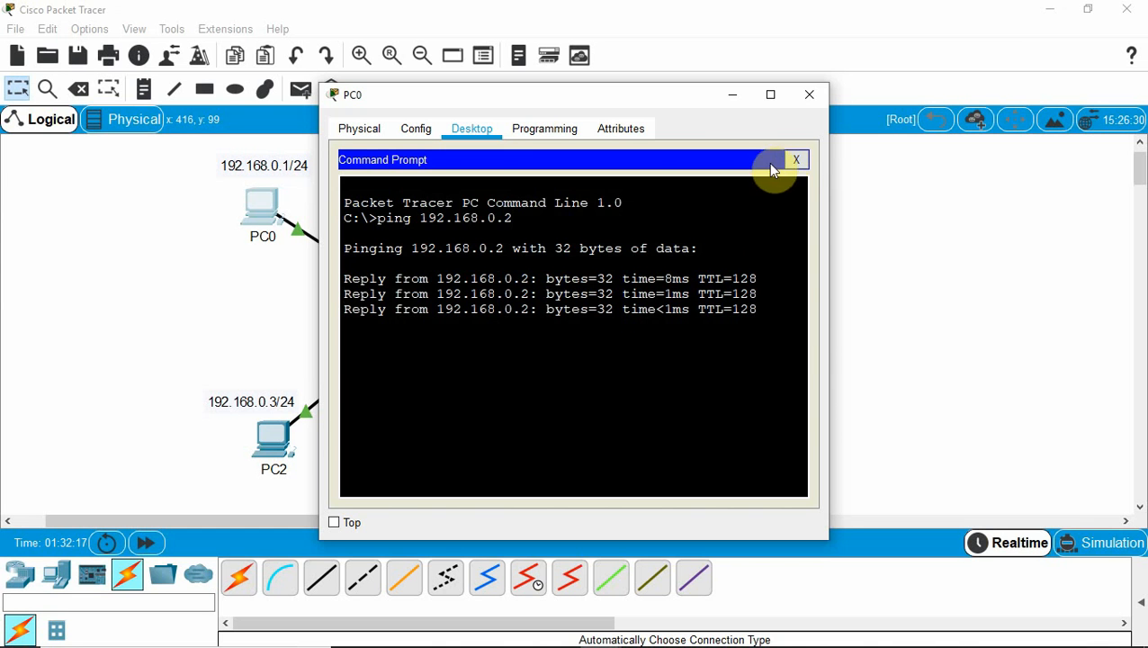
left_click(796, 159)
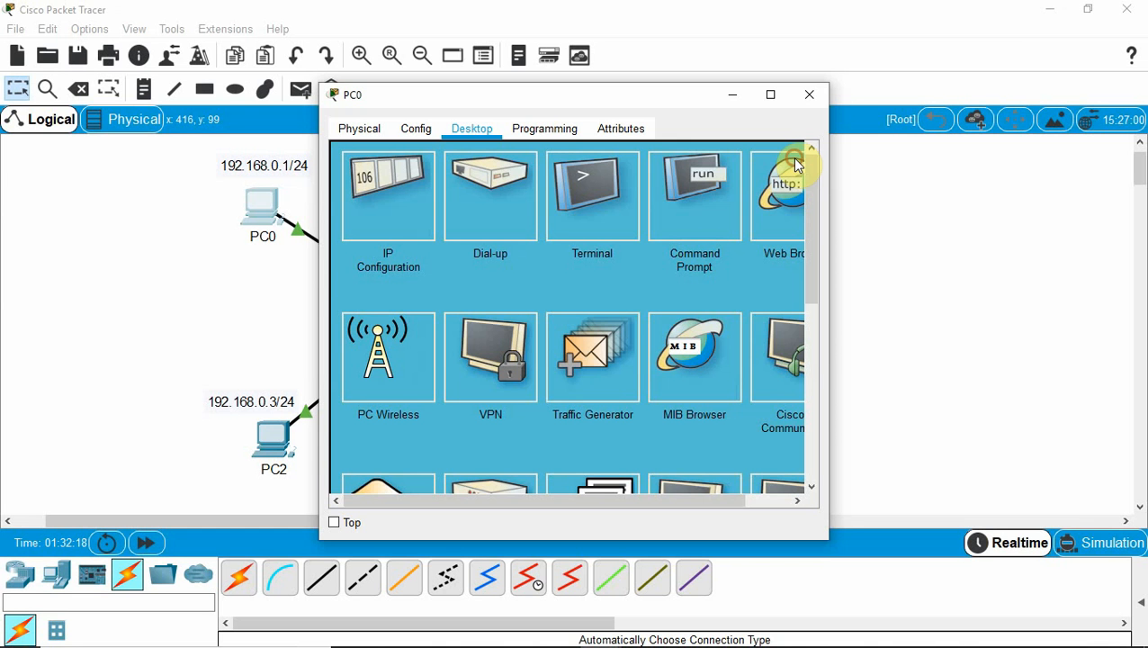
left_click(808, 96)
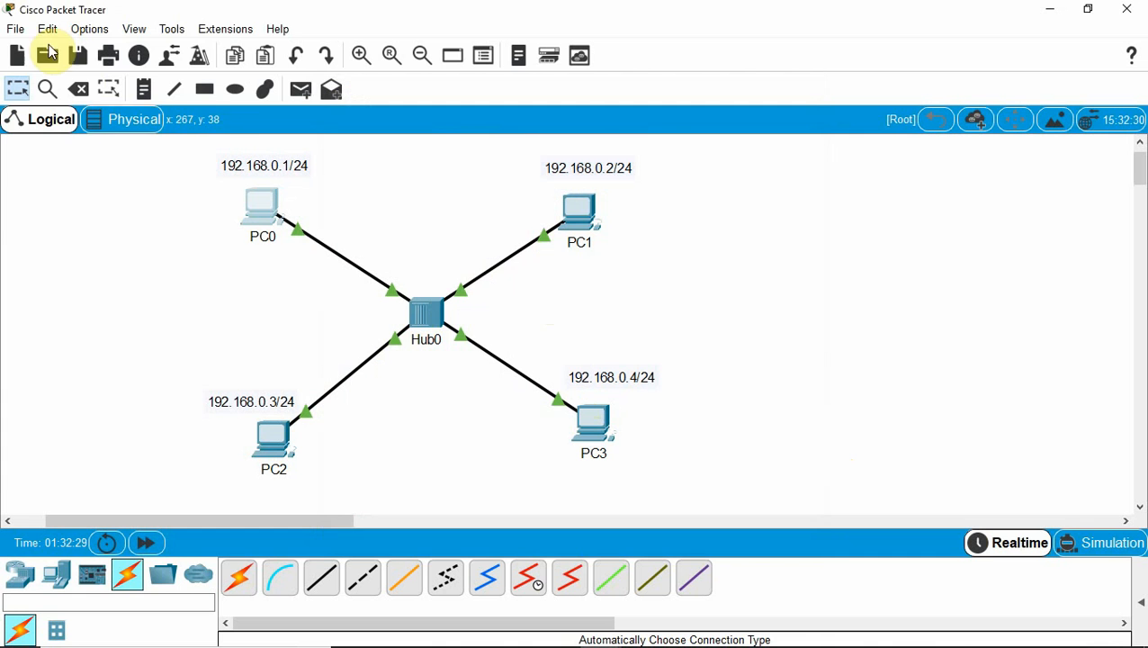
Save the network as a Packet Tracer activity file named hub in the saves folder
left_click(16, 28)
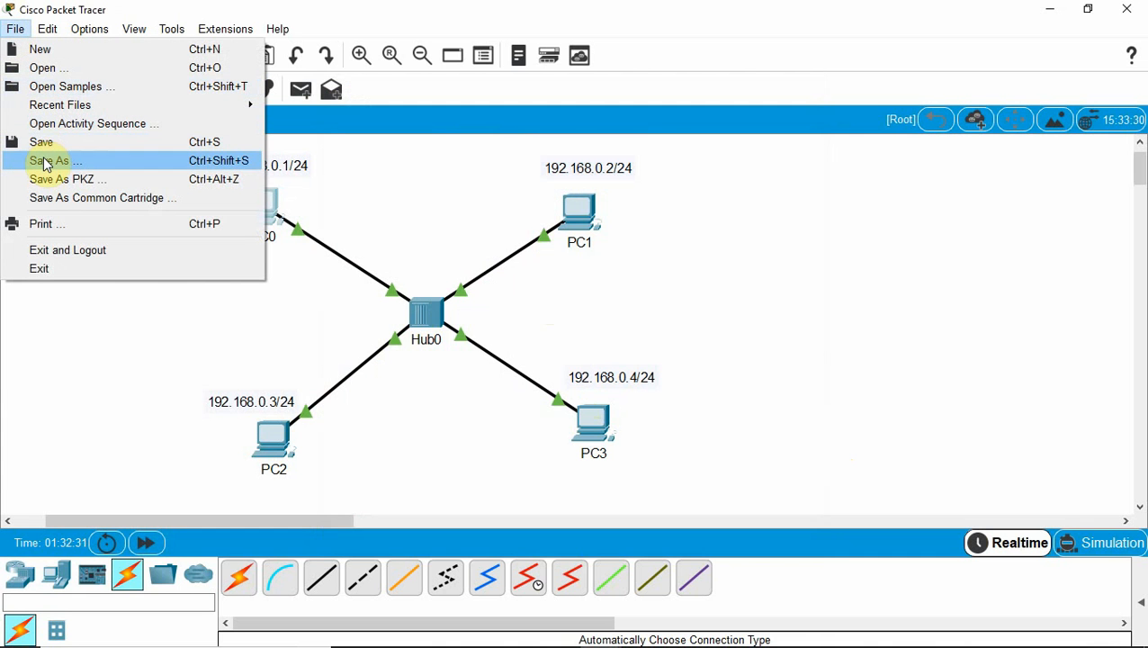
left_click(45, 148)
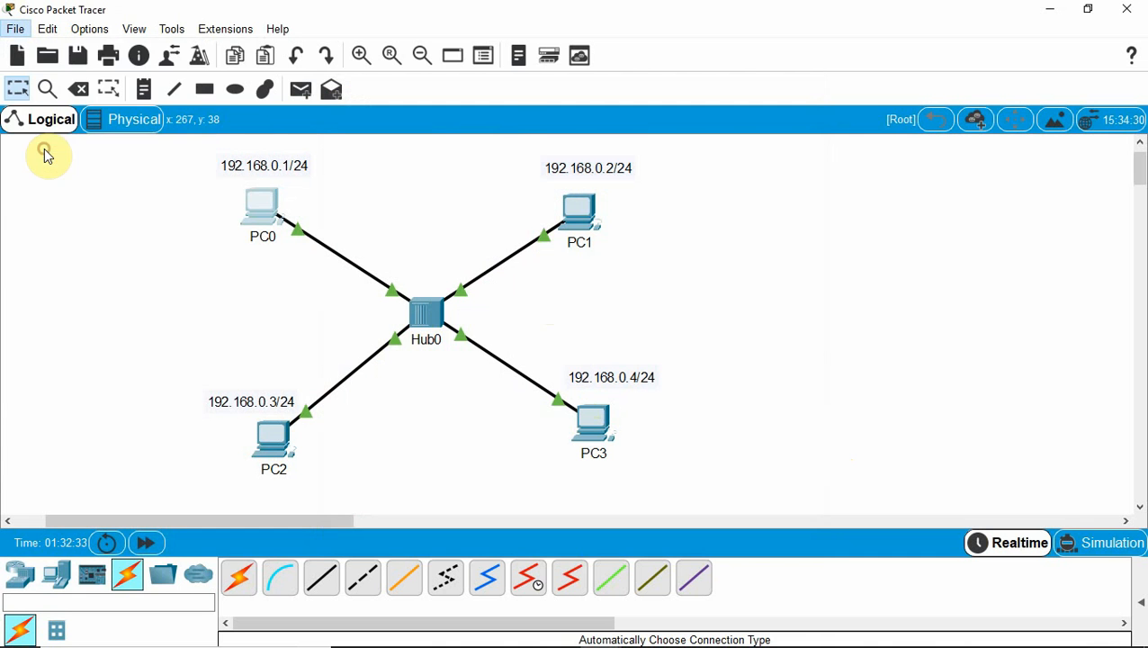
left_click(233, 337)
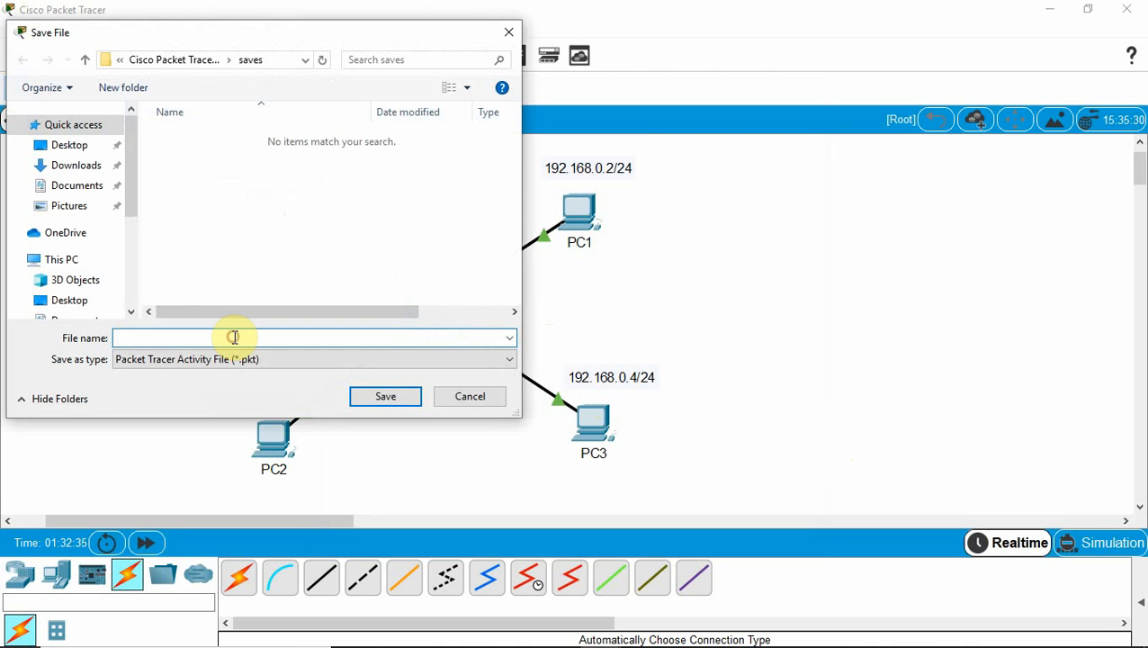
type("hub")
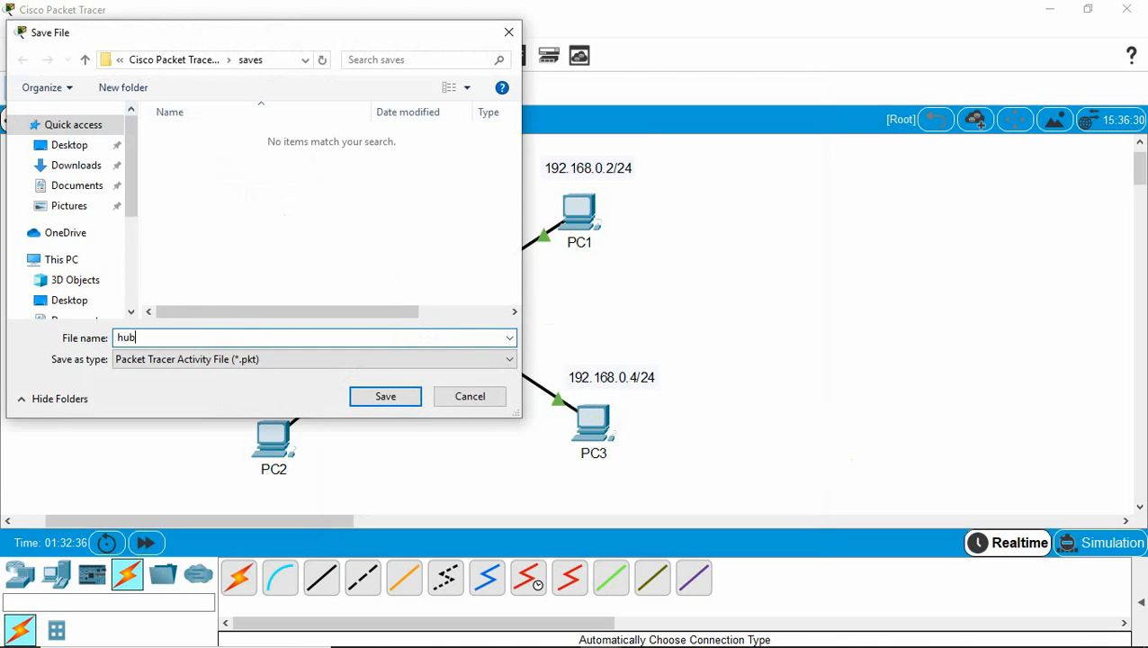
left_click(376, 396)
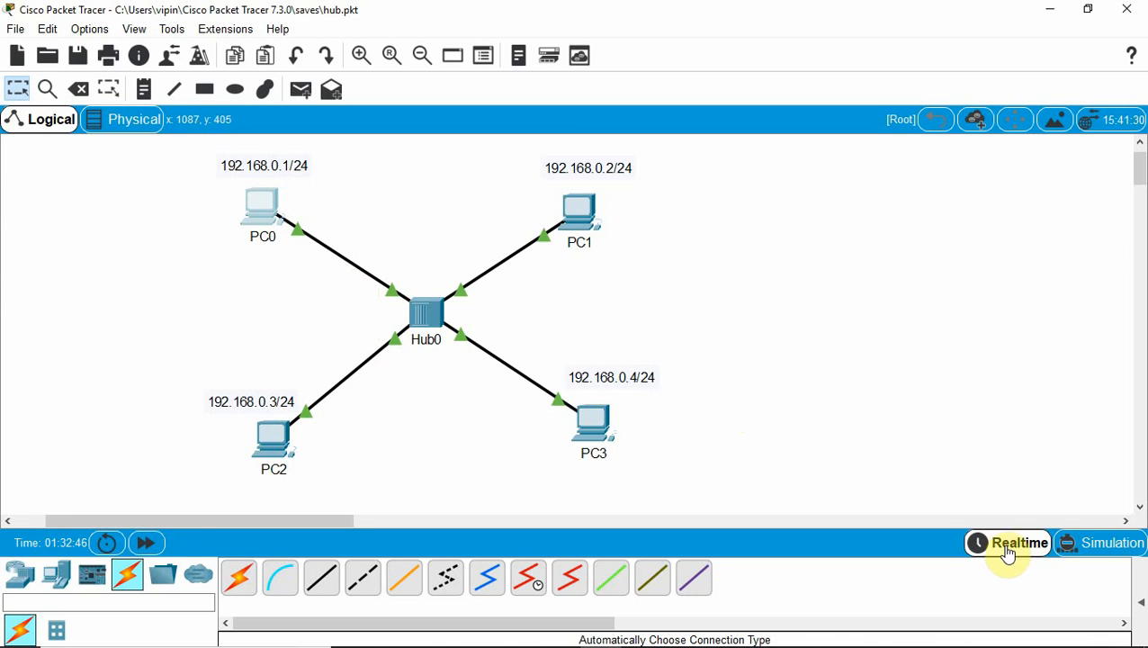
Switch the network from Realtime to Simulation mode and close the Simulation Panel
left_click(1093, 546)
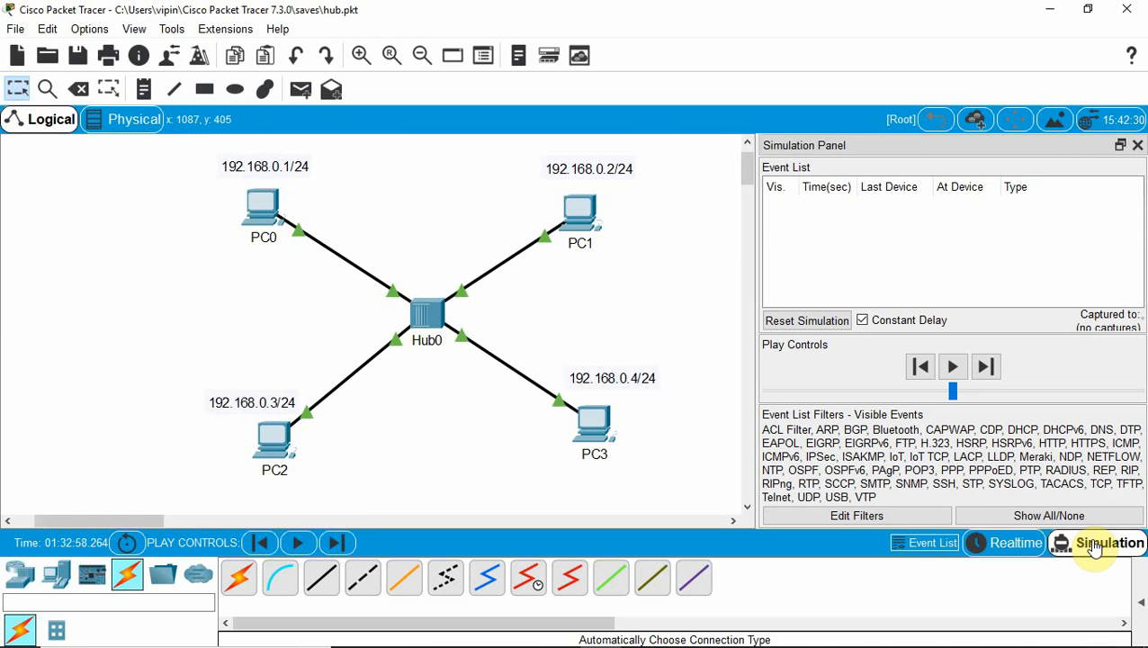
left_click(1137, 147)
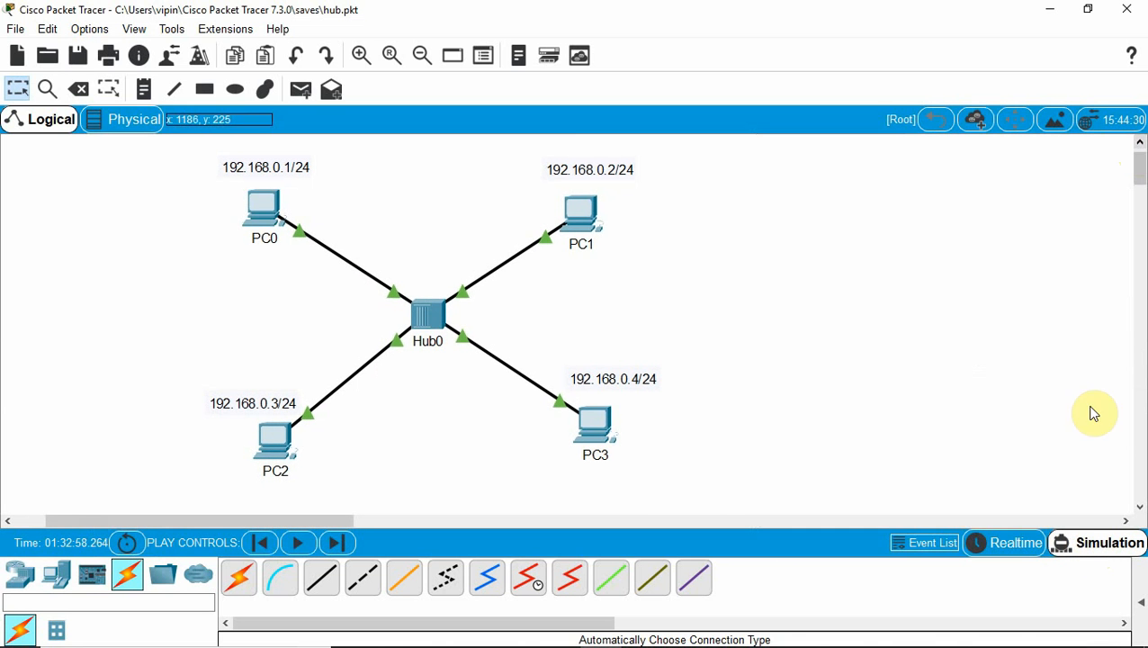